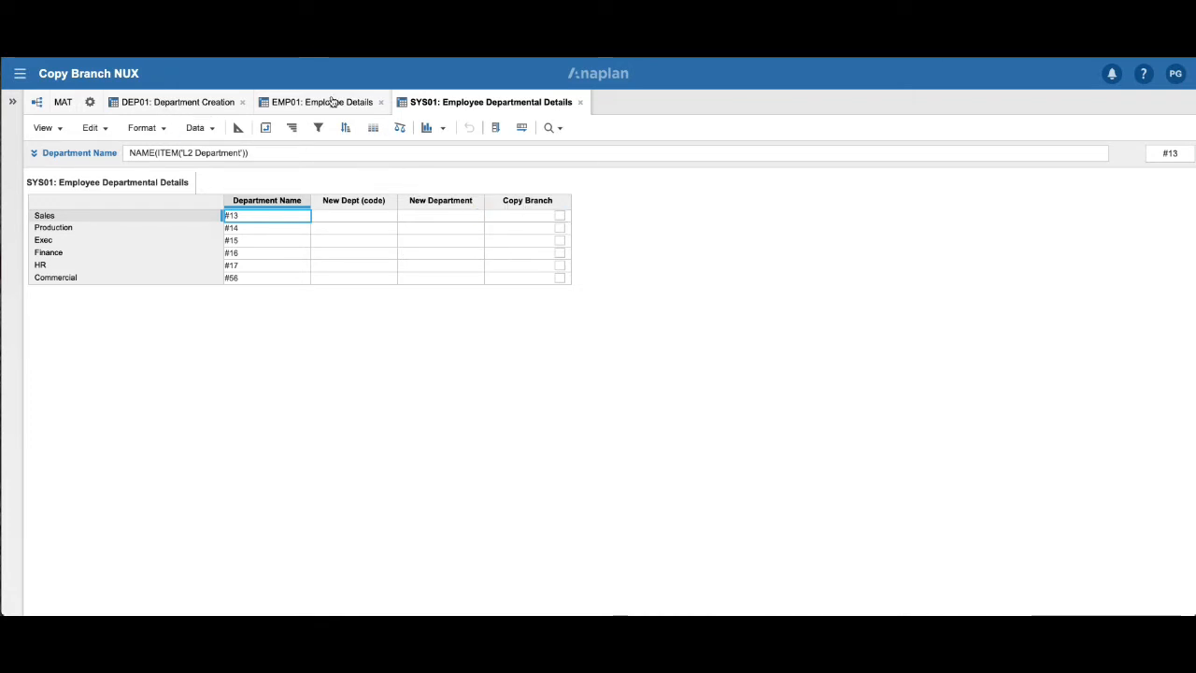
# Review the line items of the EMP01: Employee Details and SYS01: Employee Departmental Details modules.
pyautogui.click(309, 105)
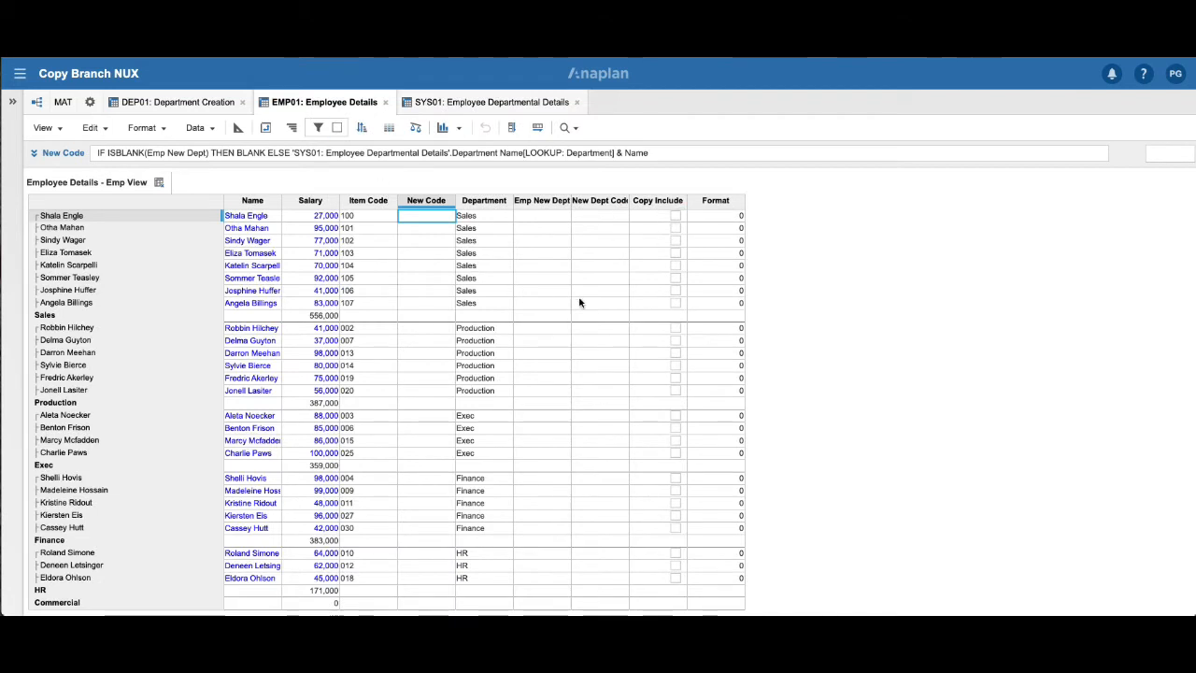
pyautogui.click(461, 105)
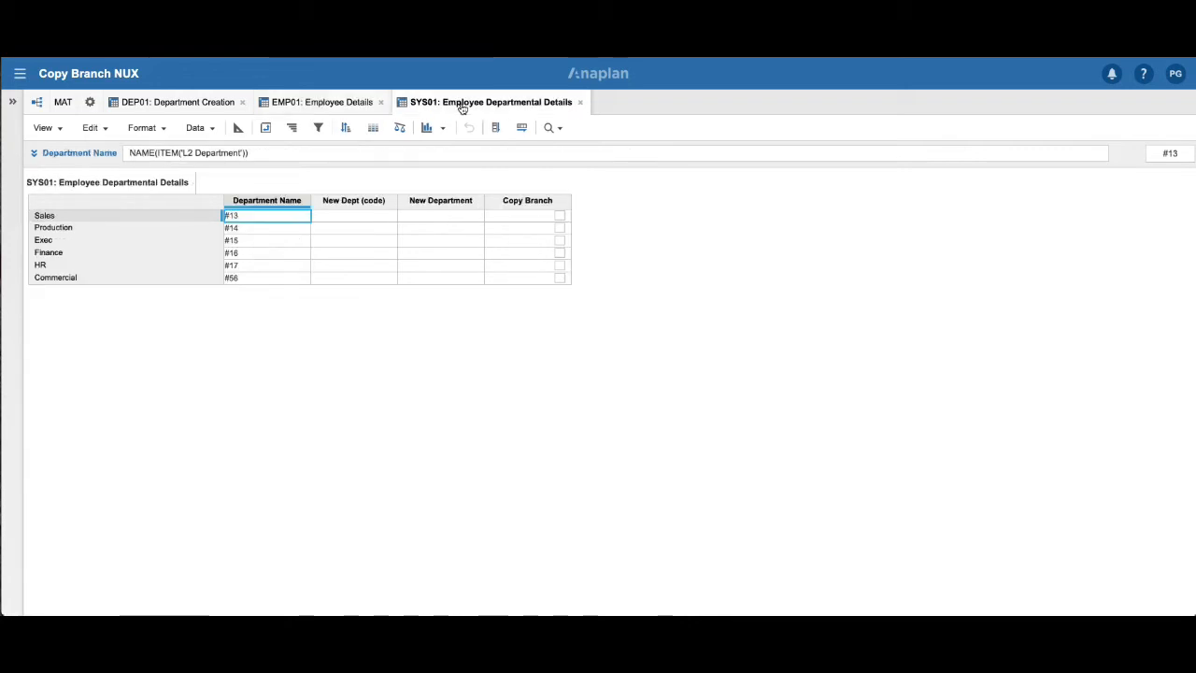
pyautogui.click(306, 104)
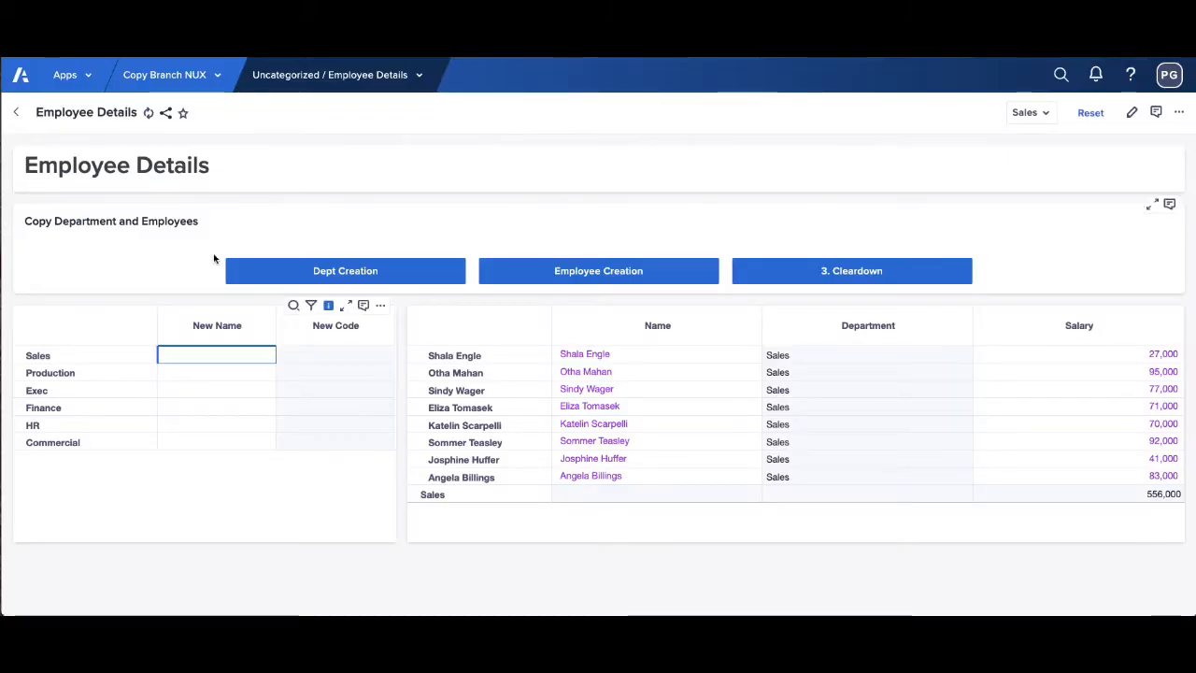
# On the Employee Details page, enter Commercial as the new name for the Sales department.
pyautogui.doubleClick(206, 358)
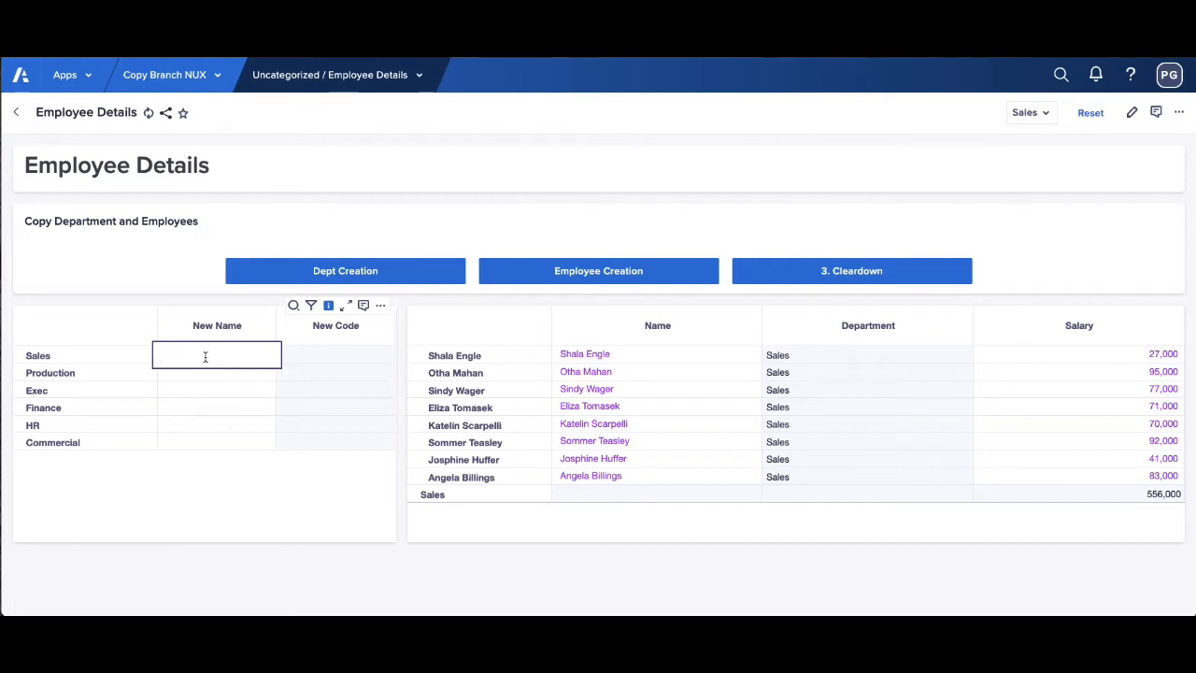
pyautogui.write('Commercial')
pyautogui.press('Return')
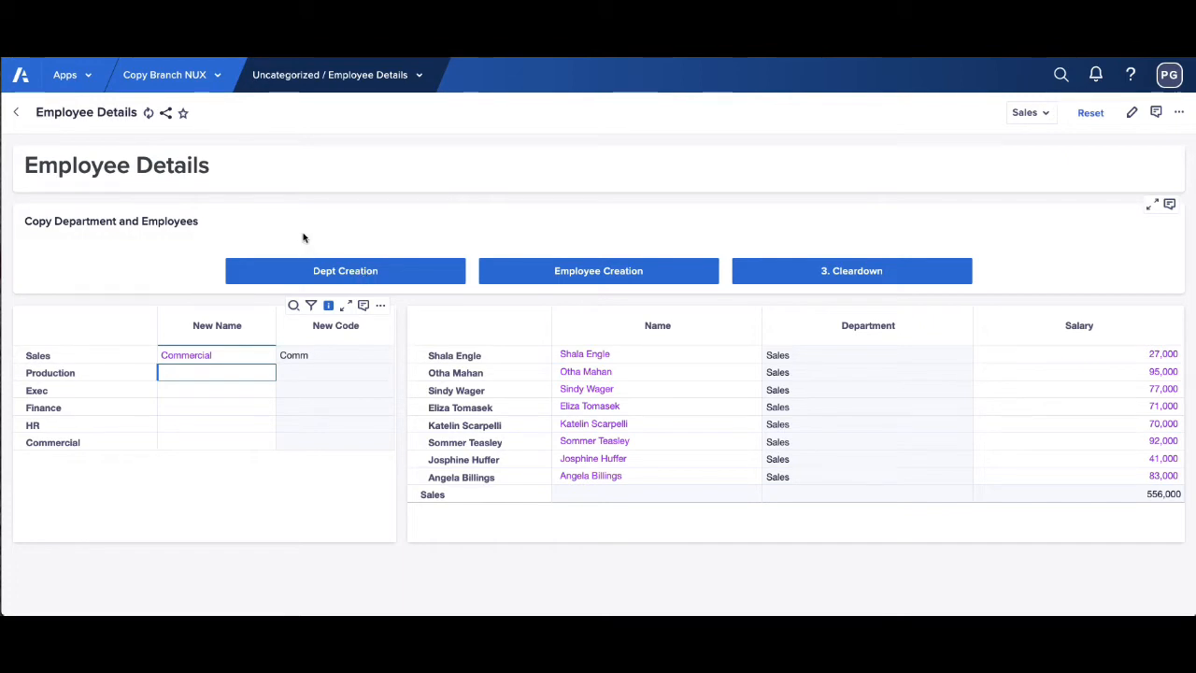
# Return to the model and refresh the DEP01: Department Creation module to show the newly entered department name.
pyautogui.click(214, 75)
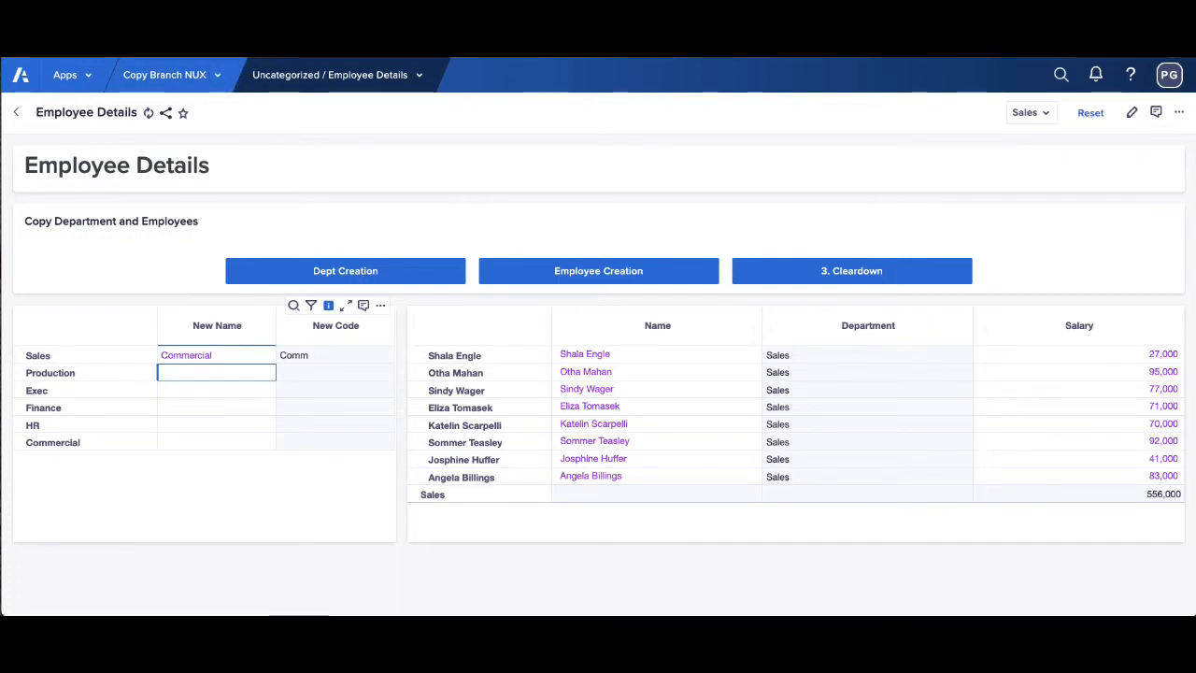
pyautogui.click(197, 104)
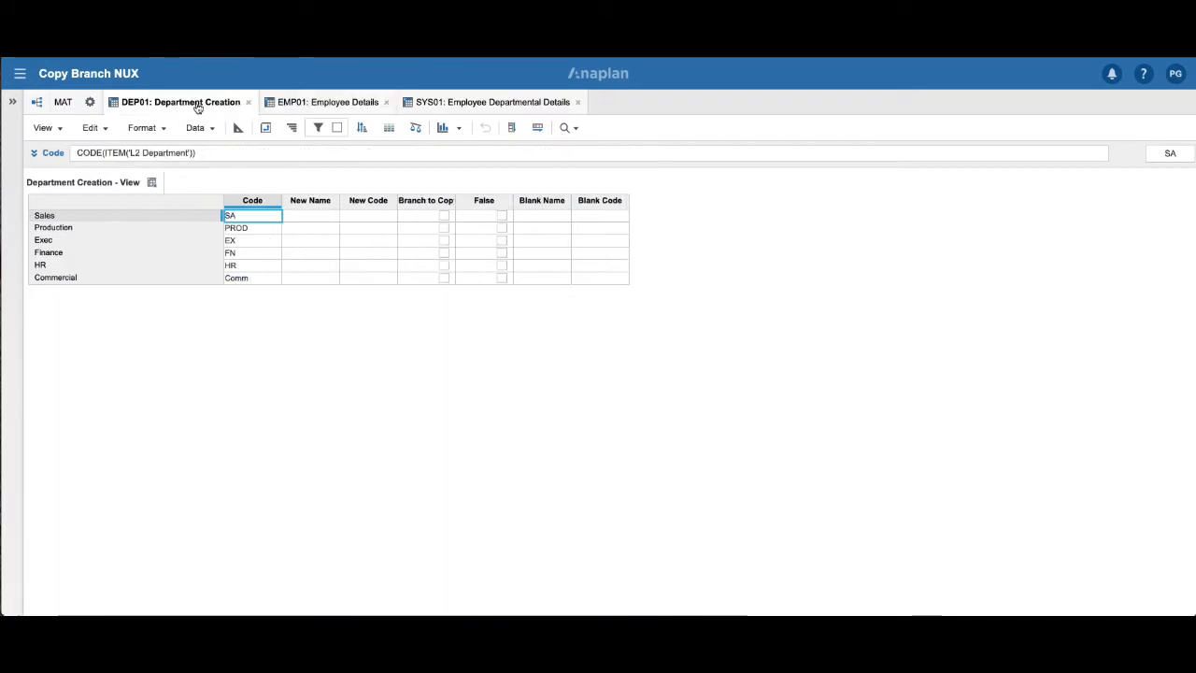
pyautogui.click(92, 127)
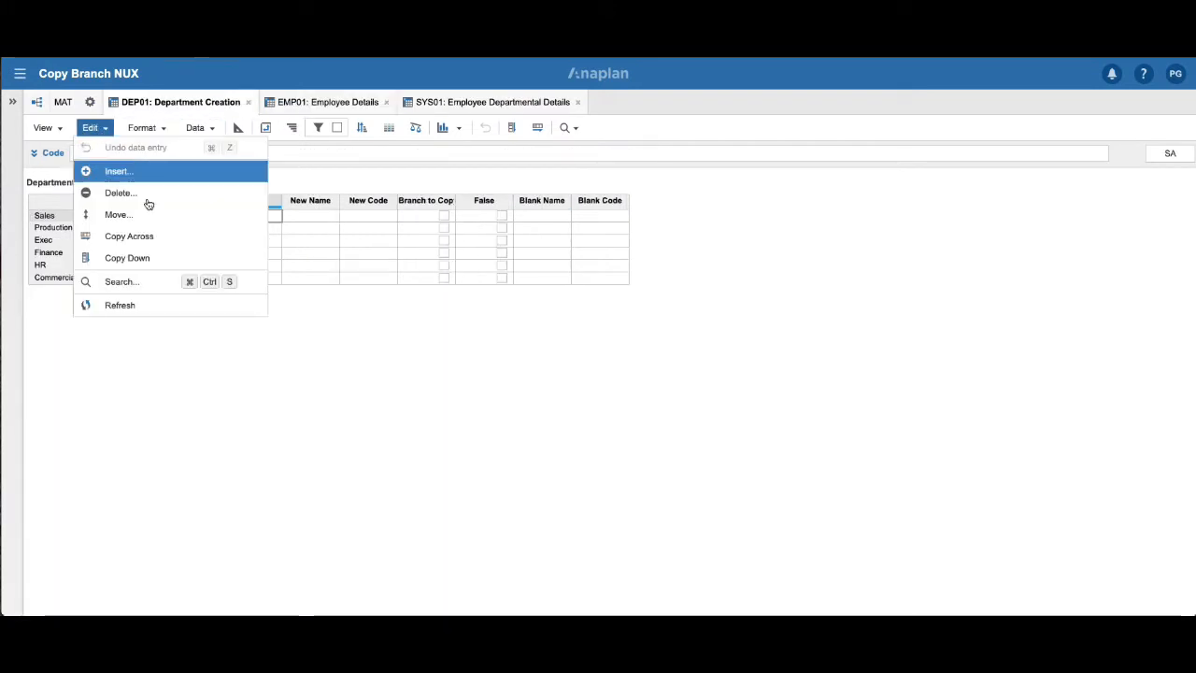
pyautogui.click(147, 304)
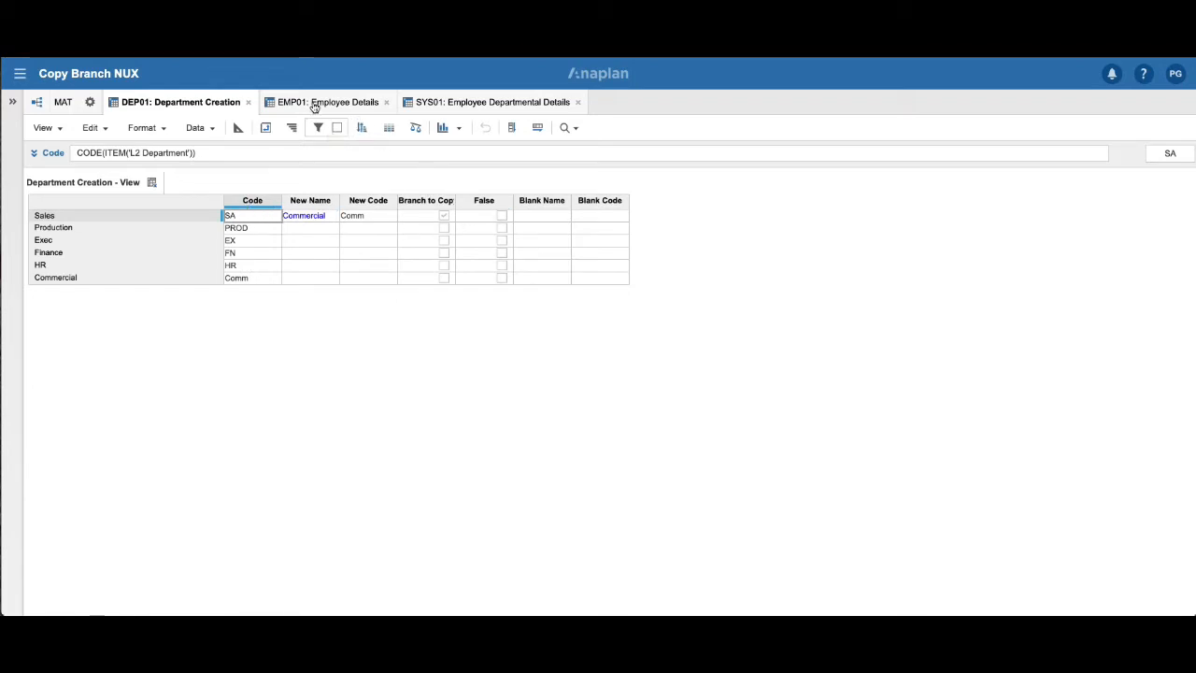
# Check the Sales copy settings in the SYS01, EMP01 and DEP01 modules.
pyautogui.click(465, 102)
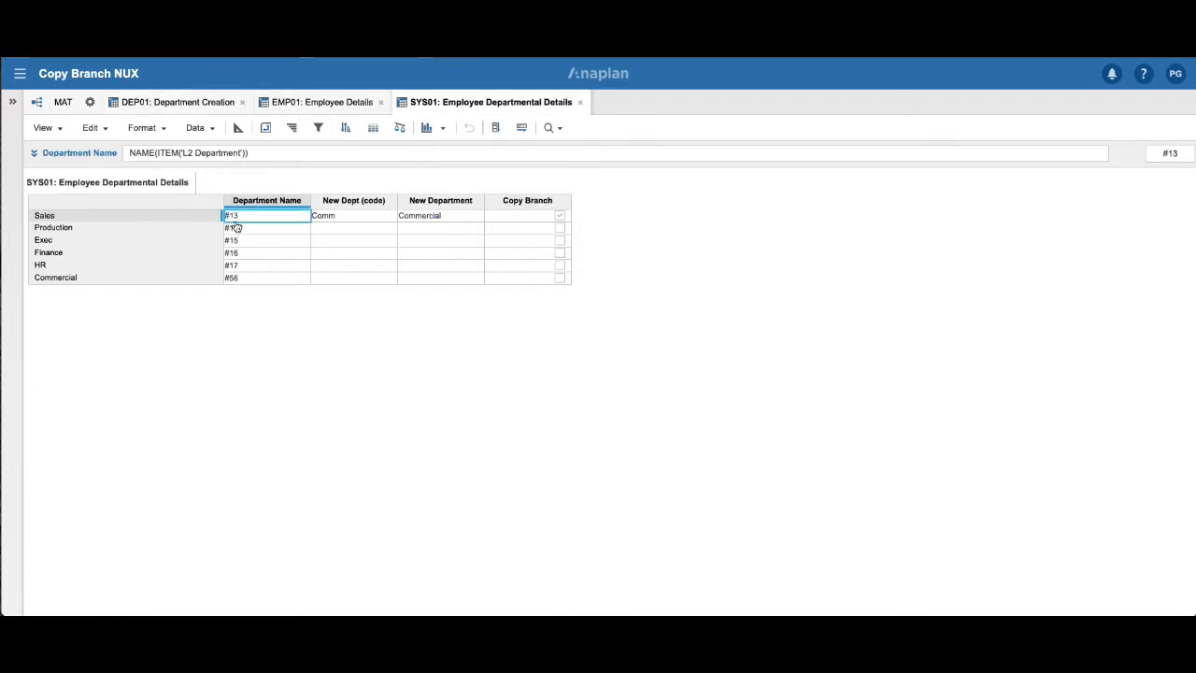
pyautogui.click(308, 104)
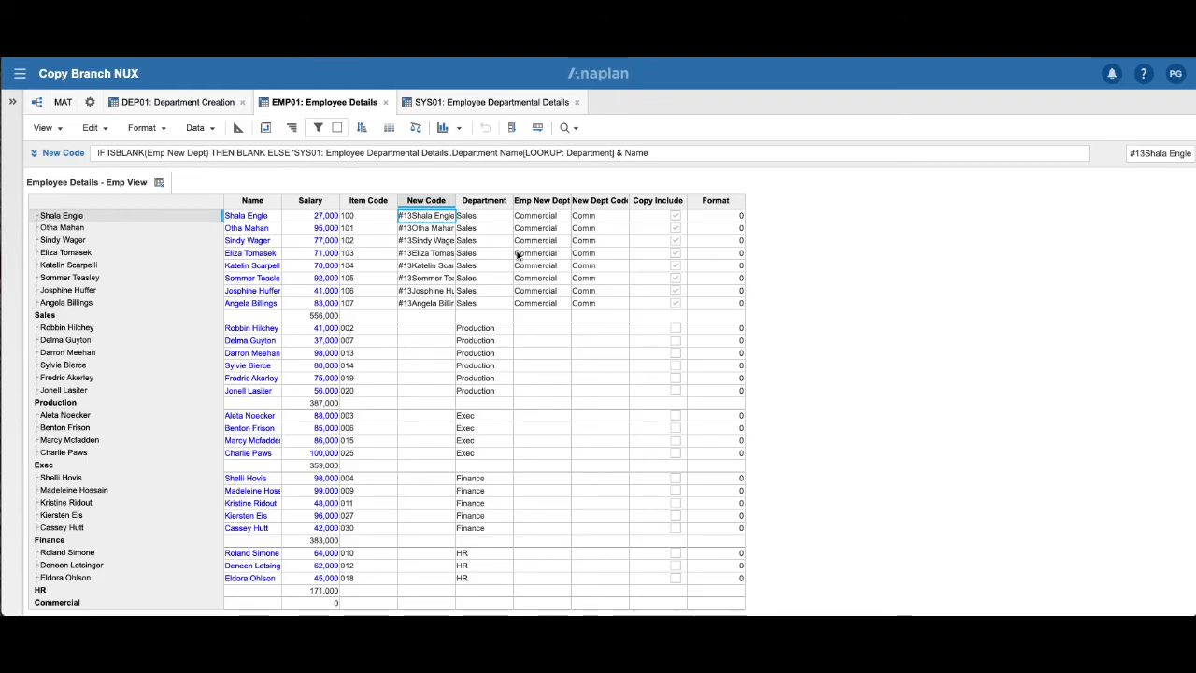
pyautogui.moveTo(598, 340); pyautogui.dragTo(658, 340)
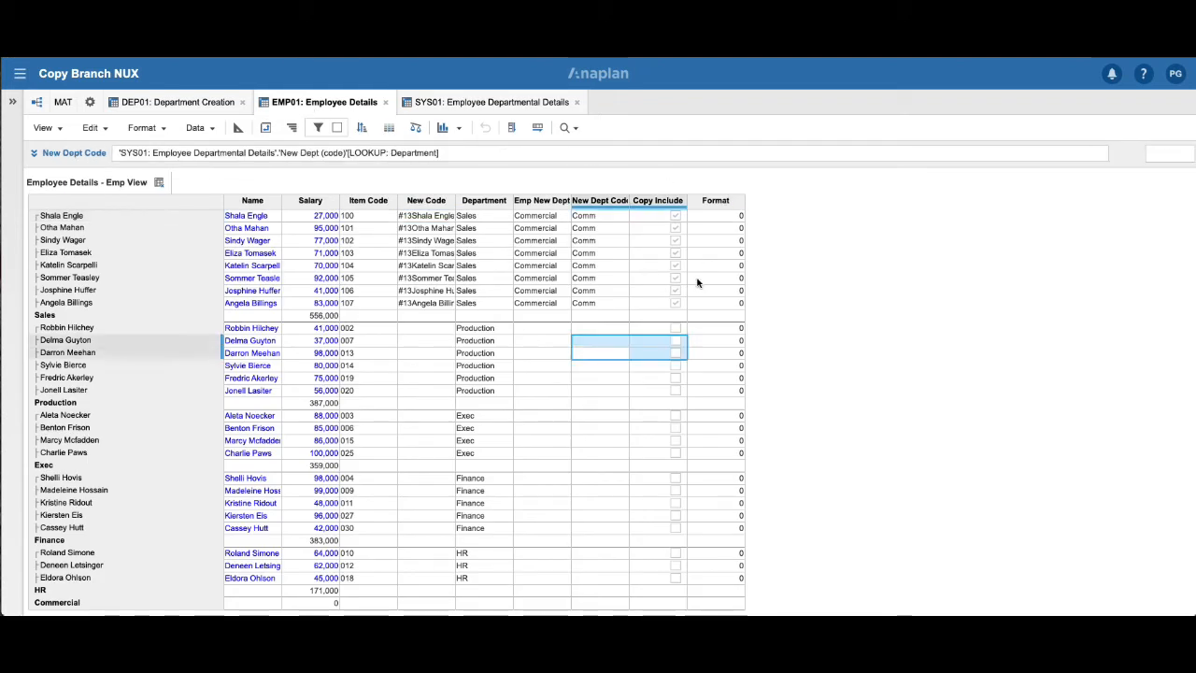
pyautogui.click(170, 104)
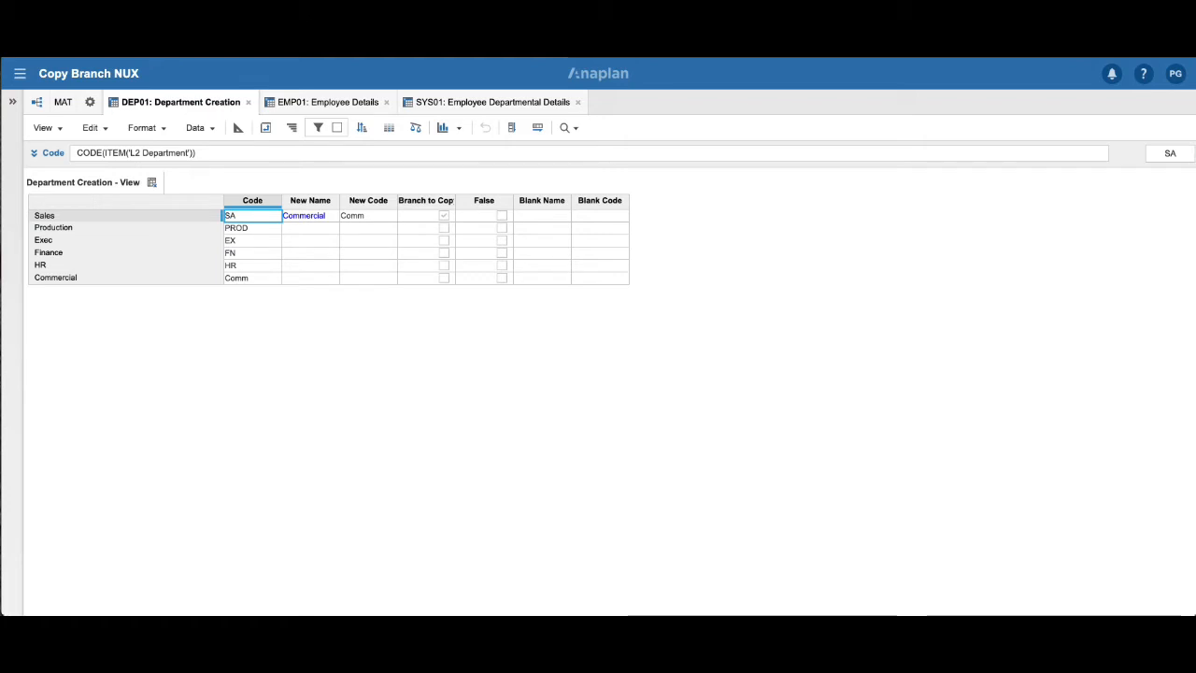
# Open the saved view of EMP01: Employee Details filtered to the employees marked for copying.
pyautogui.click(317, 104)
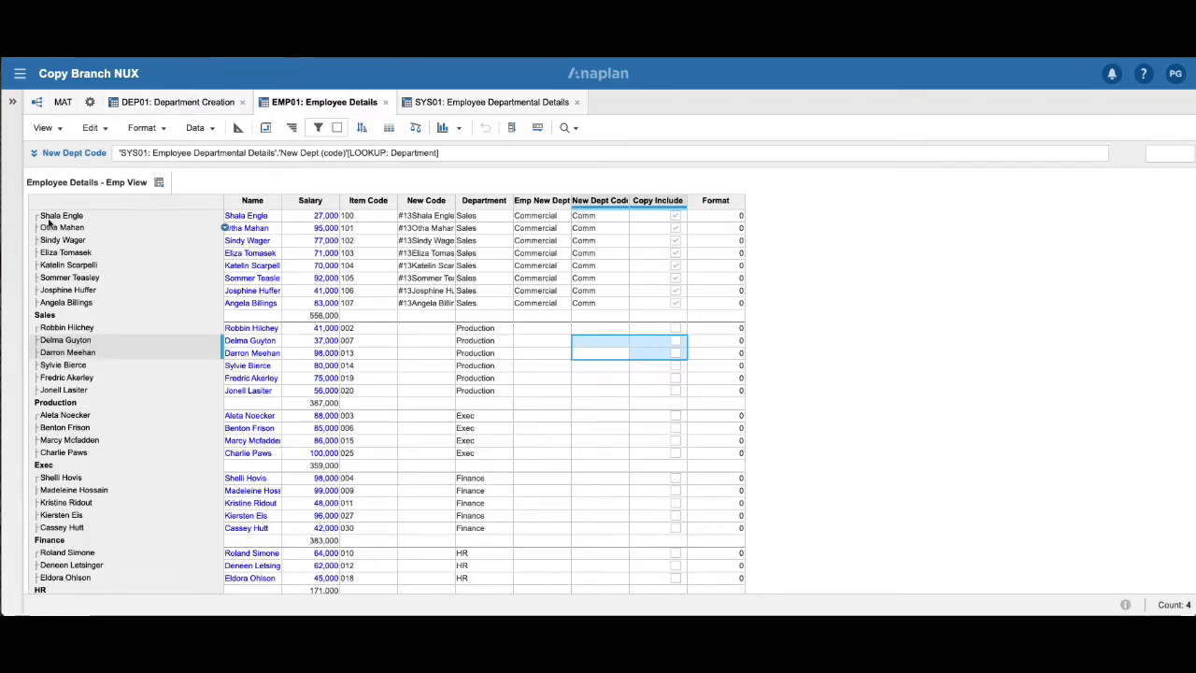
pyautogui.click(43, 127)
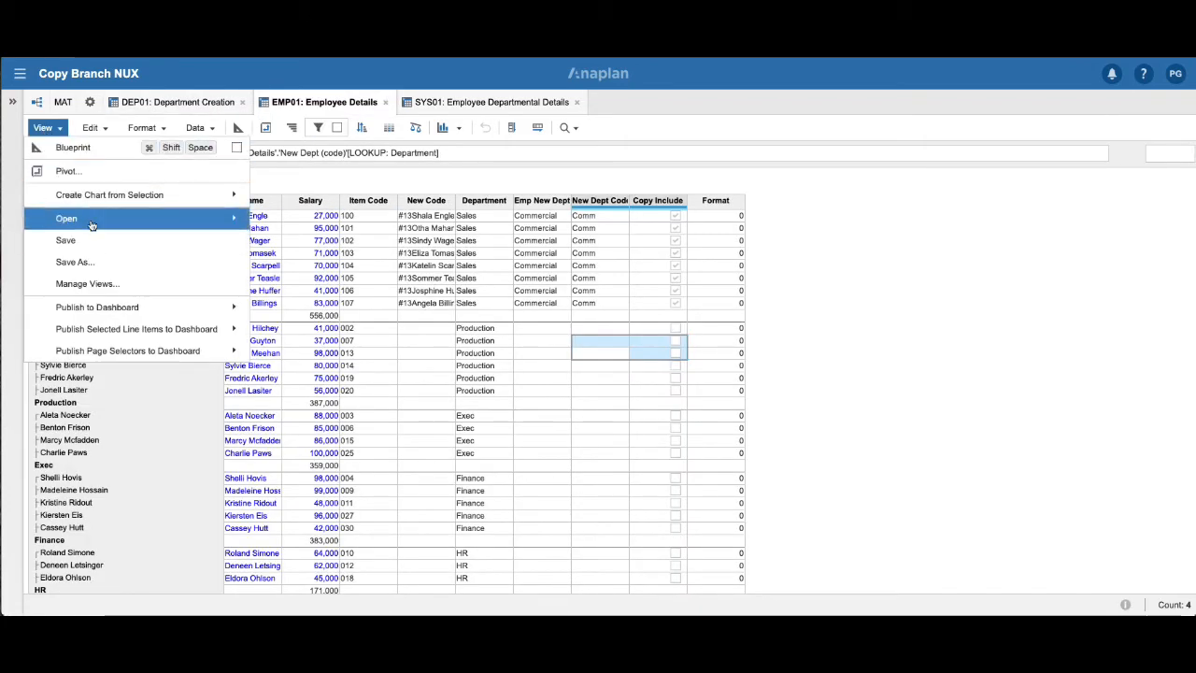
pyautogui.moveTo(94, 222)
pyautogui.click(280, 240)
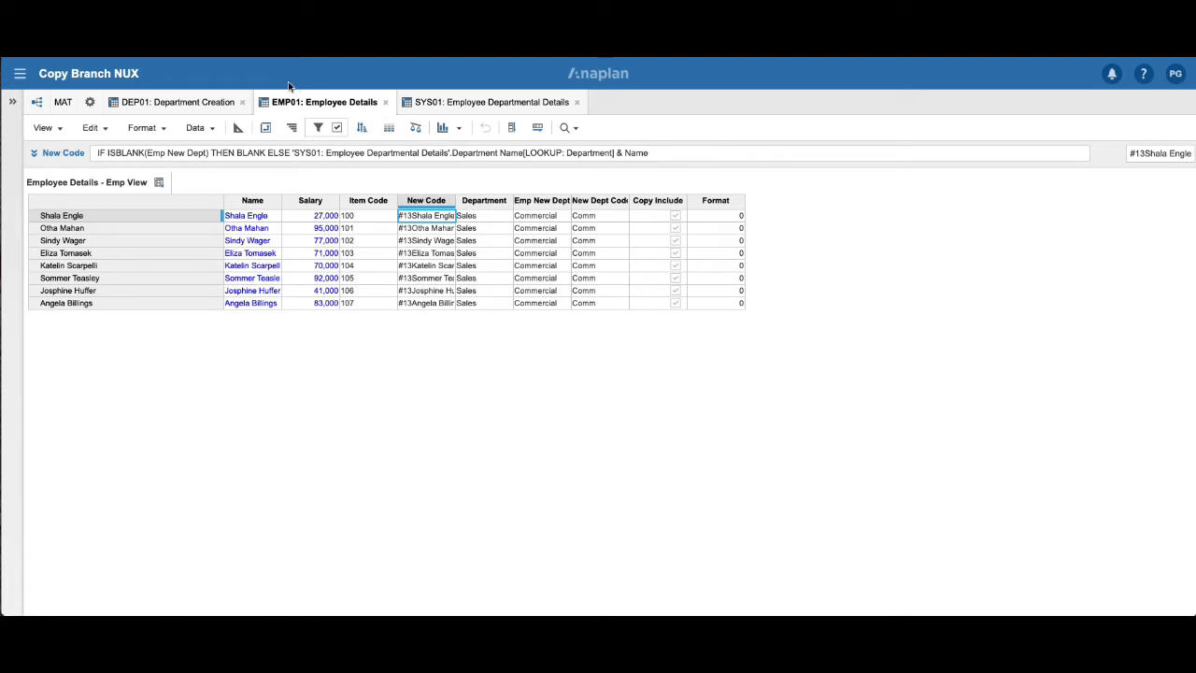
# Open the saved view of DEP01: Department Creation filtered to the department marked for copying.
pyautogui.click(169, 108)
pyautogui.click(52, 132)
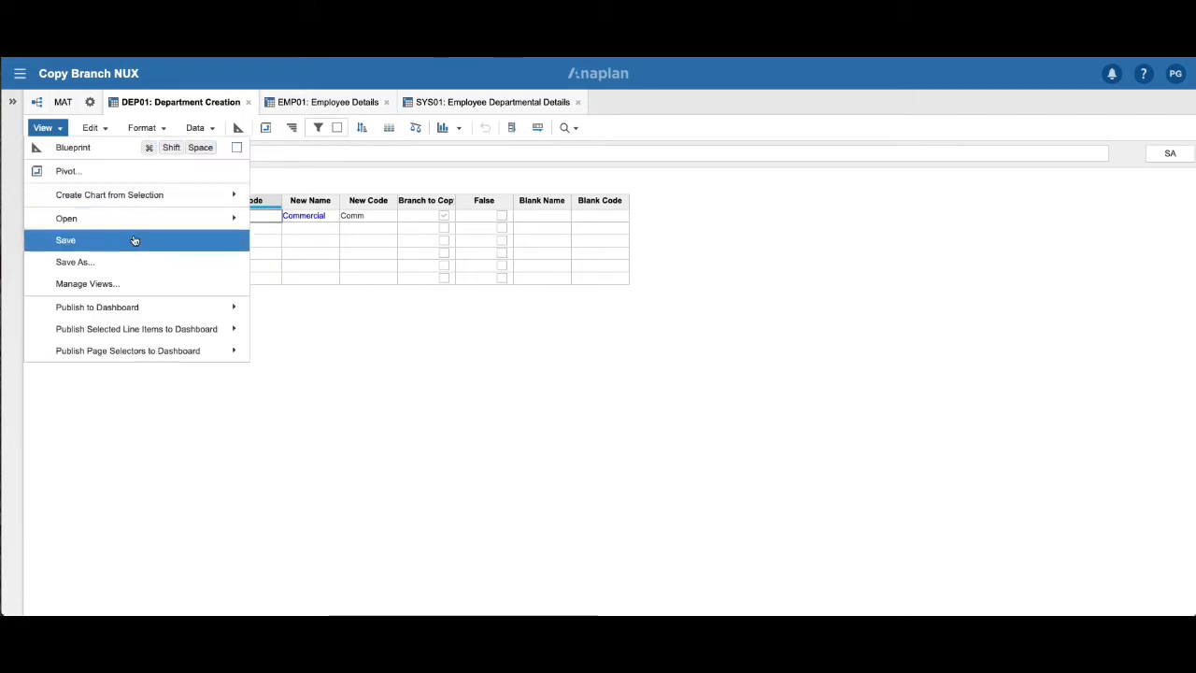
pyautogui.moveTo(144, 222)
pyautogui.click(338, 245)
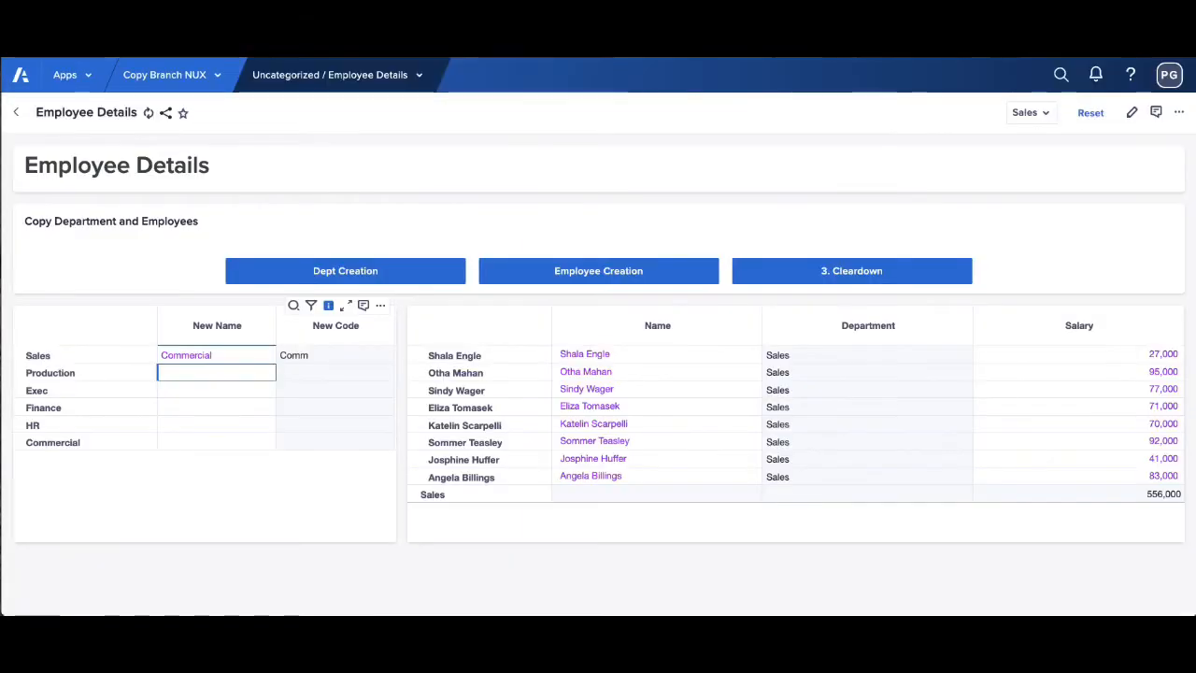
# Run the Dept Creation process on the Employee Details page and compare the Sales and Commercial employee lists.
pyautogui.click(351, 270)
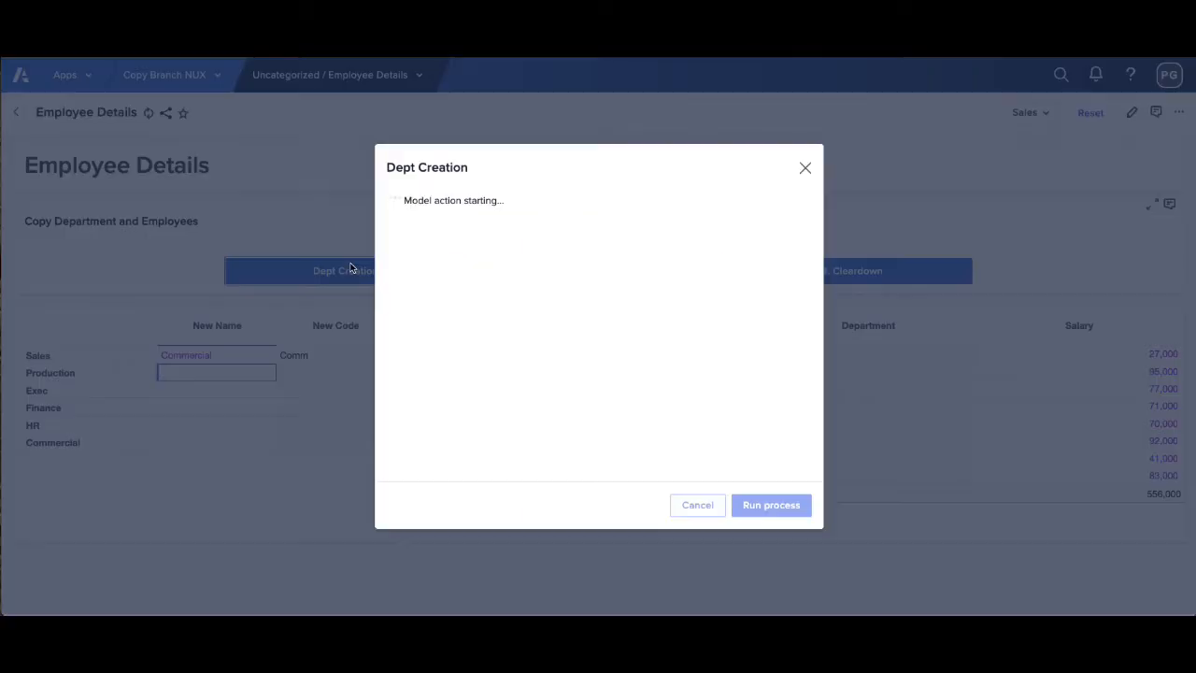
pyautogui.click(766, 504)
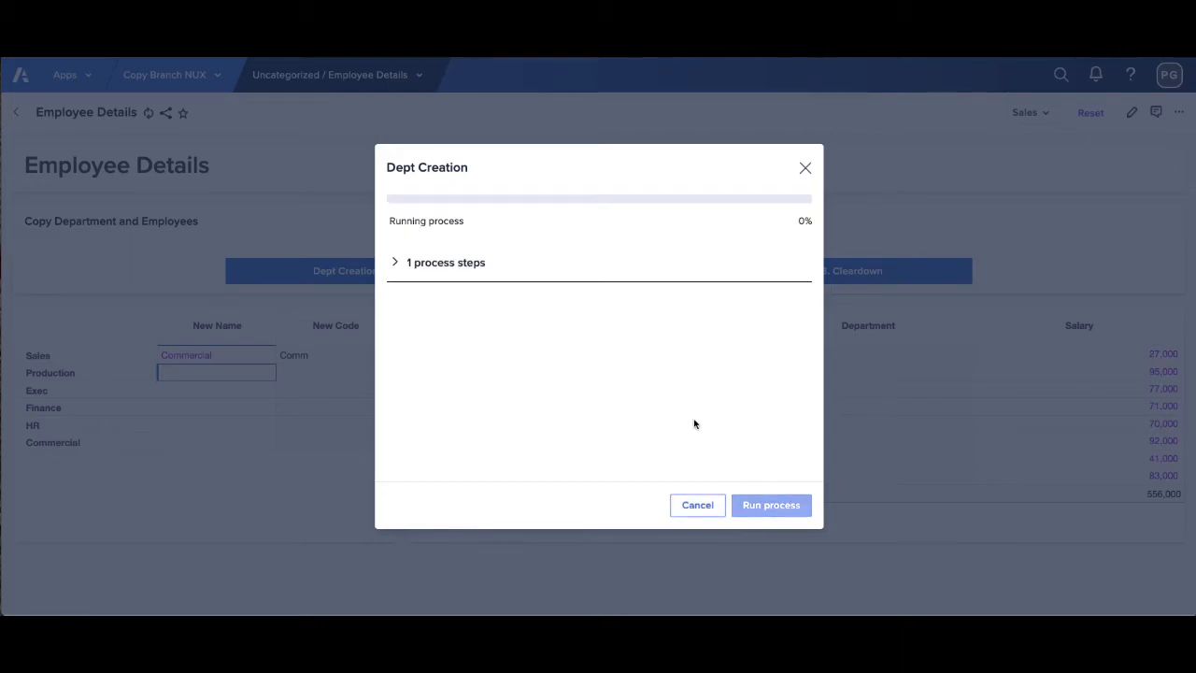
pyautogui.click(782, 503)
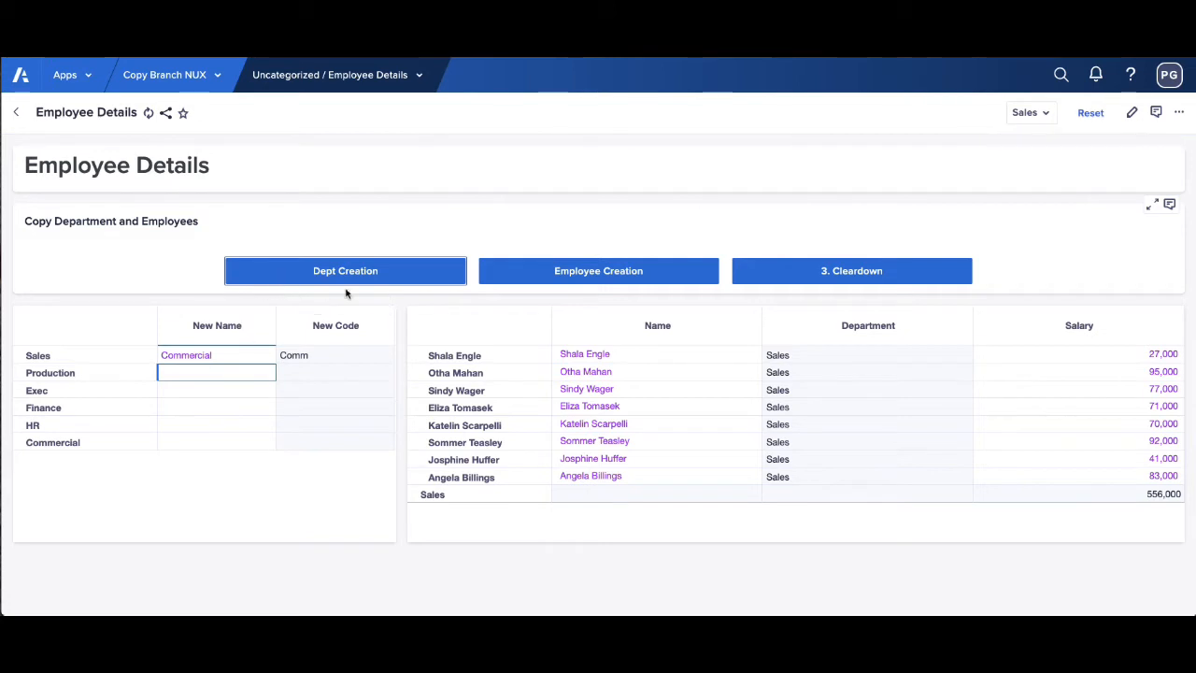
pyautogui.click(41, 358)
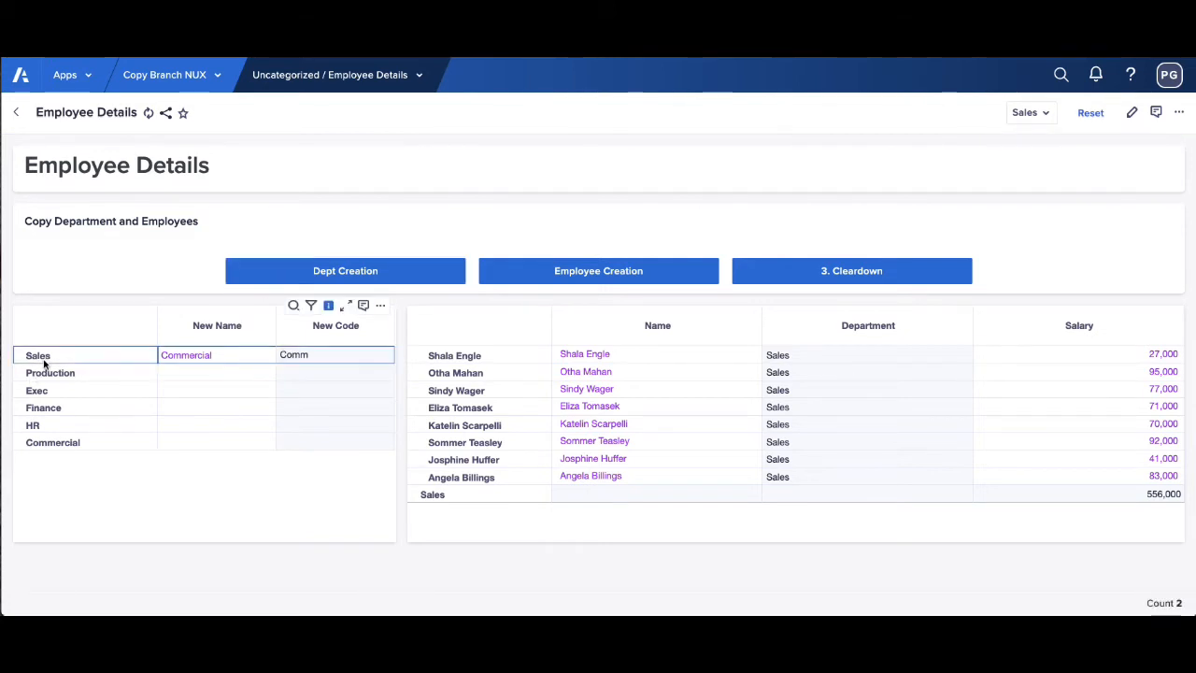
pyautogui.click(66, 443)
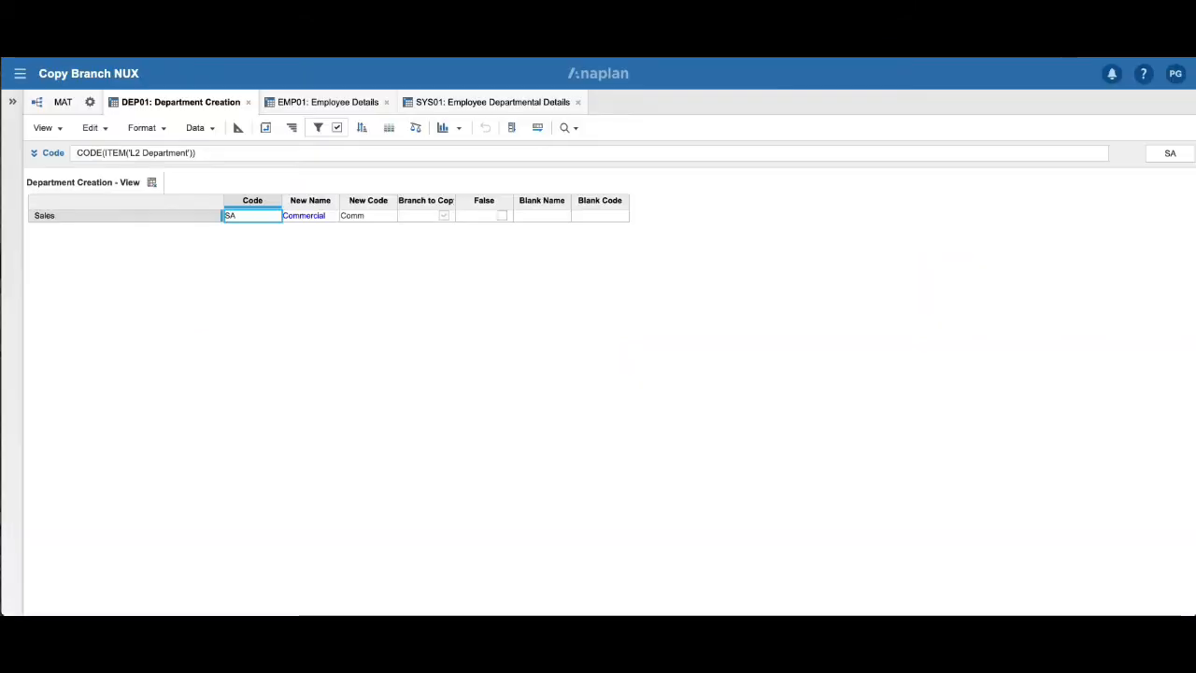
# Refresh the DEP01: Department Creation module and review the copy data in EMP01 and SYS01.
pyautogui.click(92, 128)
pyautogui.click(136, 306)
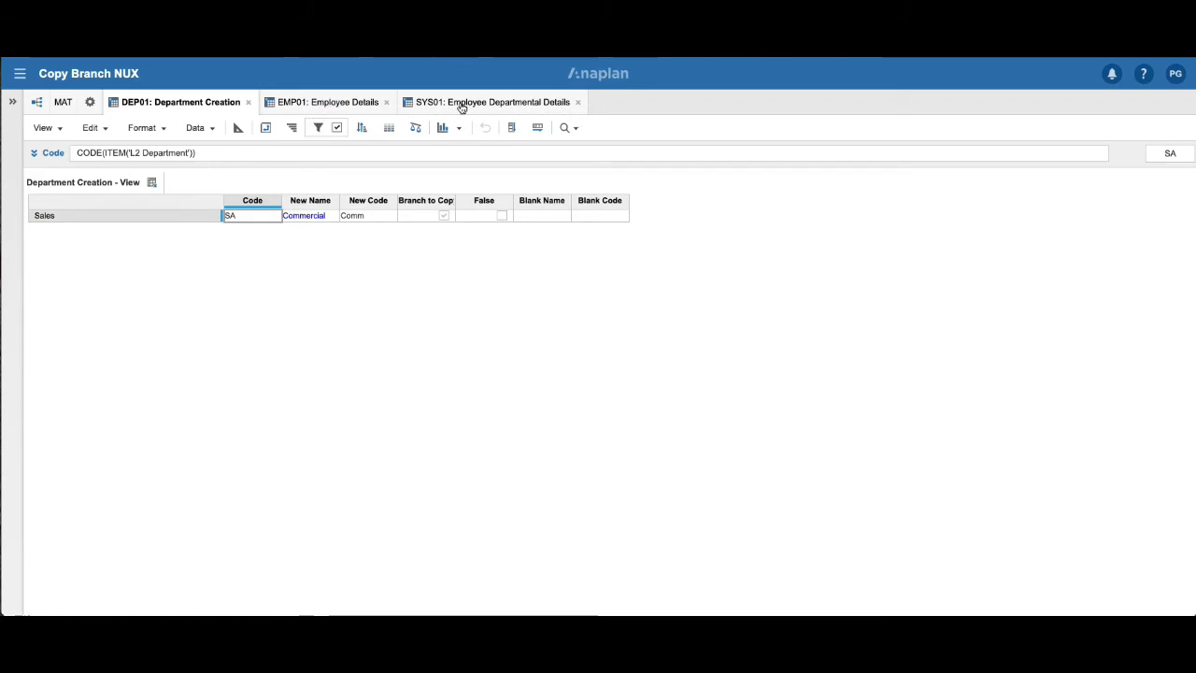
pyautogui.click(307, 108)
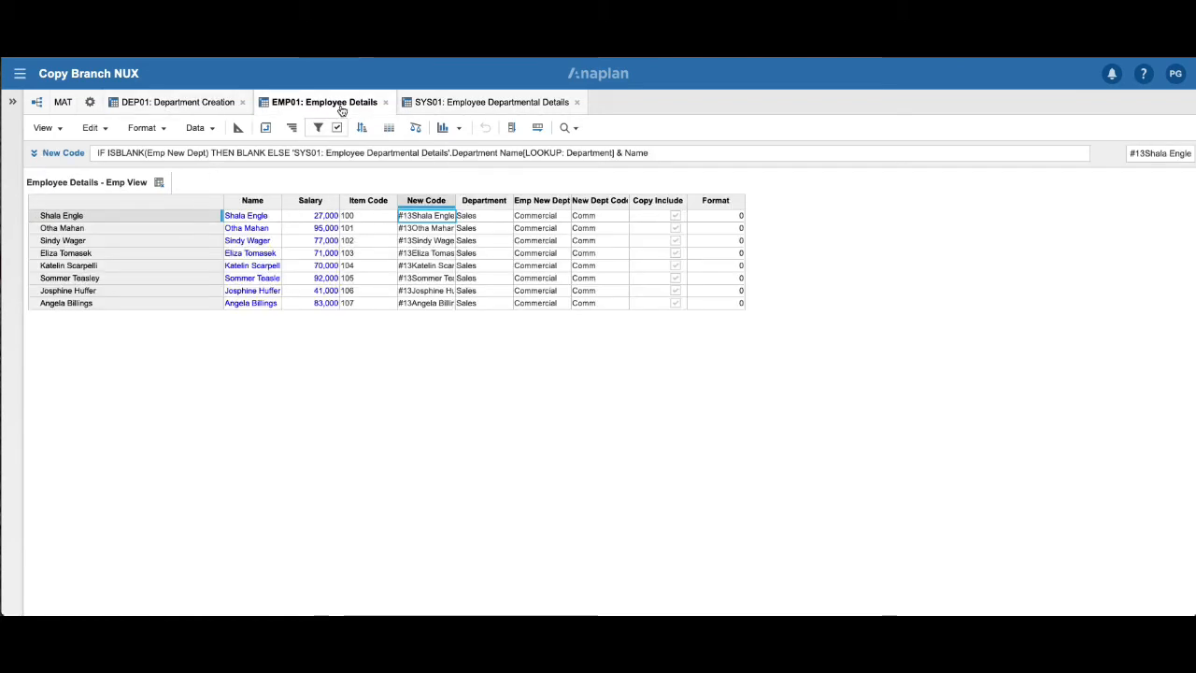
pyautogui.click(448, 105)
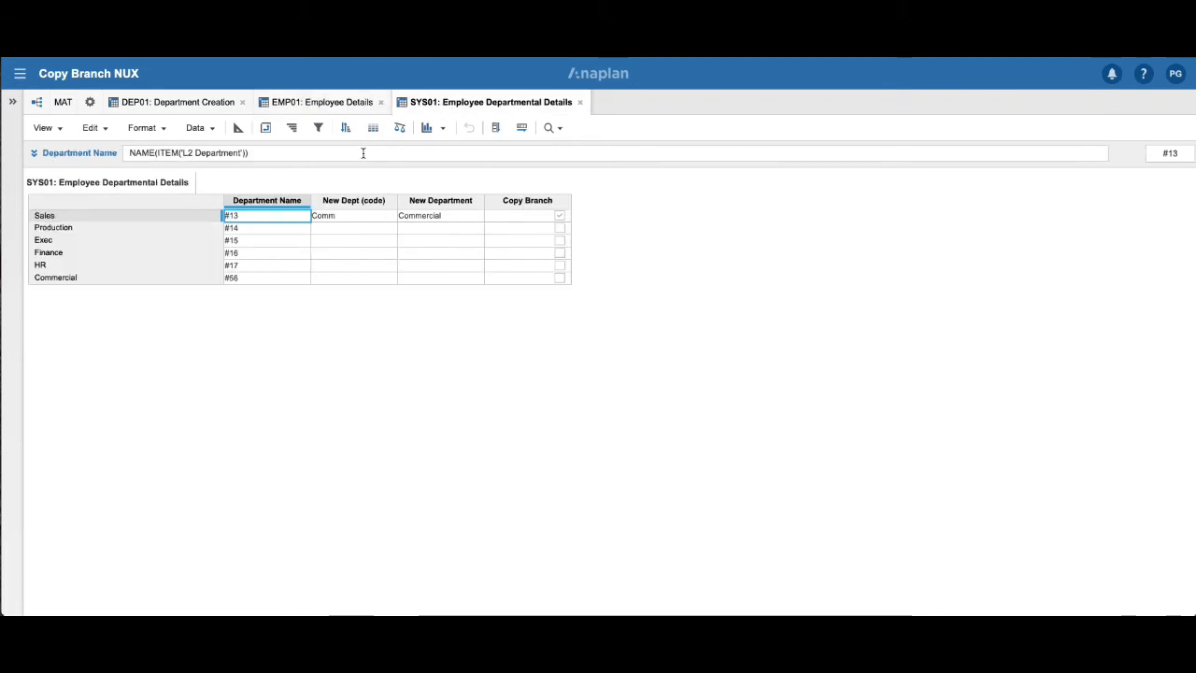
pyautogui.click(312, 107)
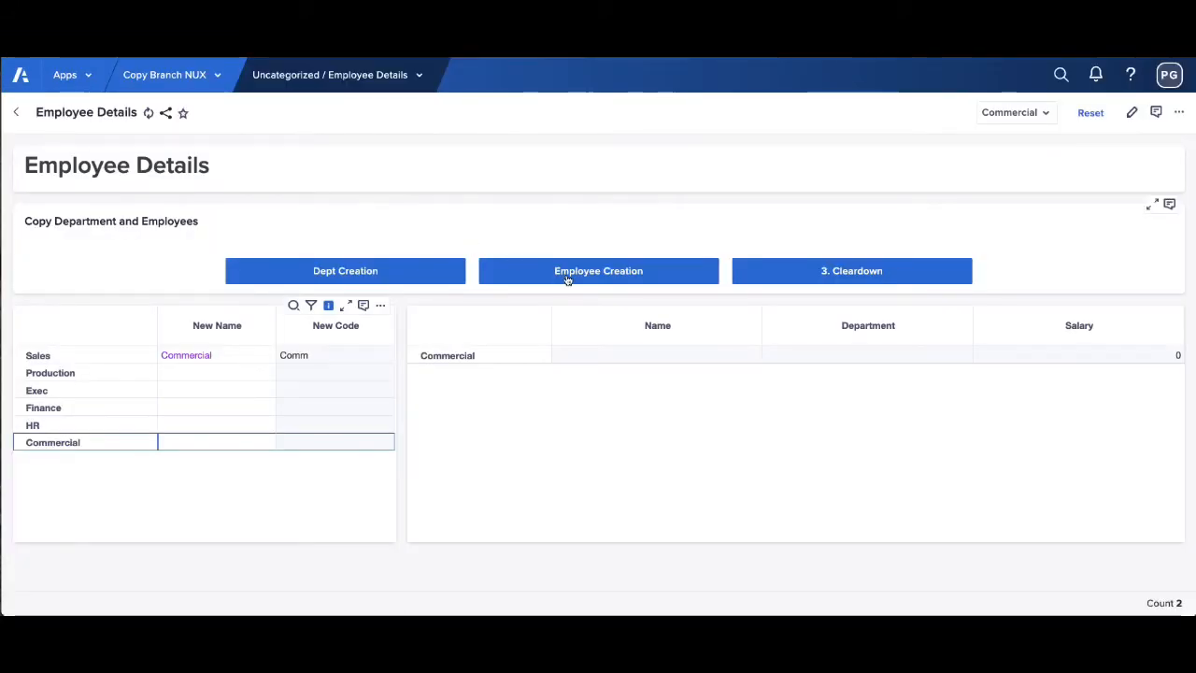
# Run the Employee Creation process on the Employee Details page and compare the Sales employees with those in Commercial.
pyautogui.click(566, 271)
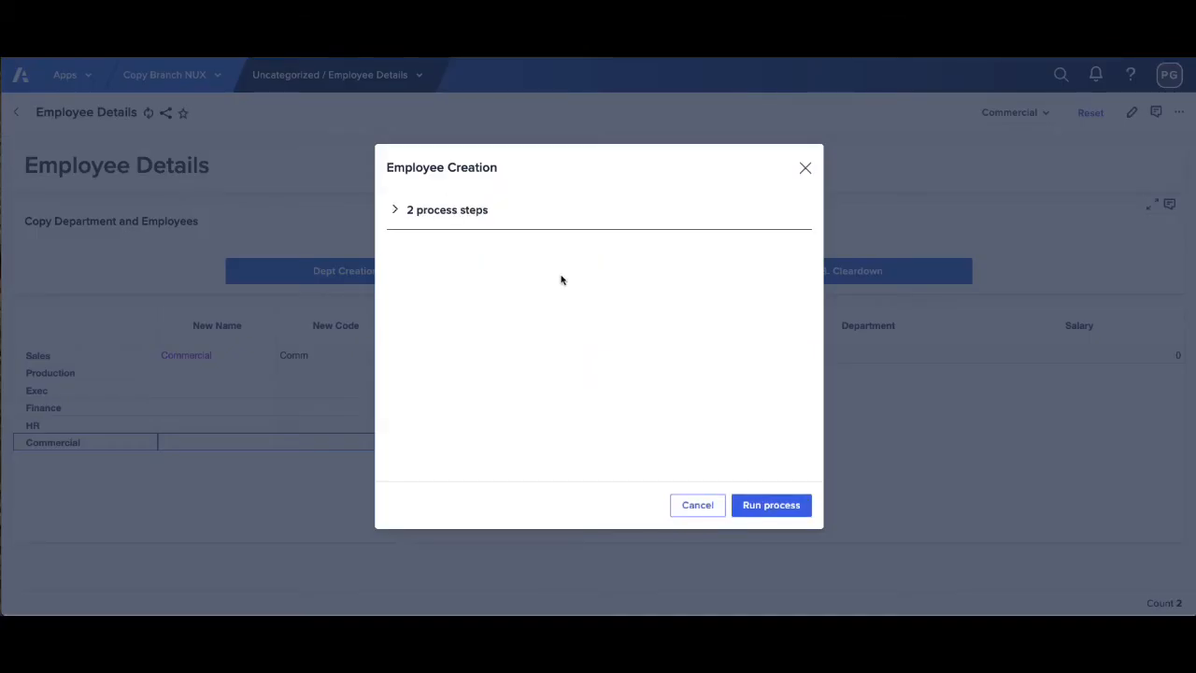
pyautogui.click(771, 505)
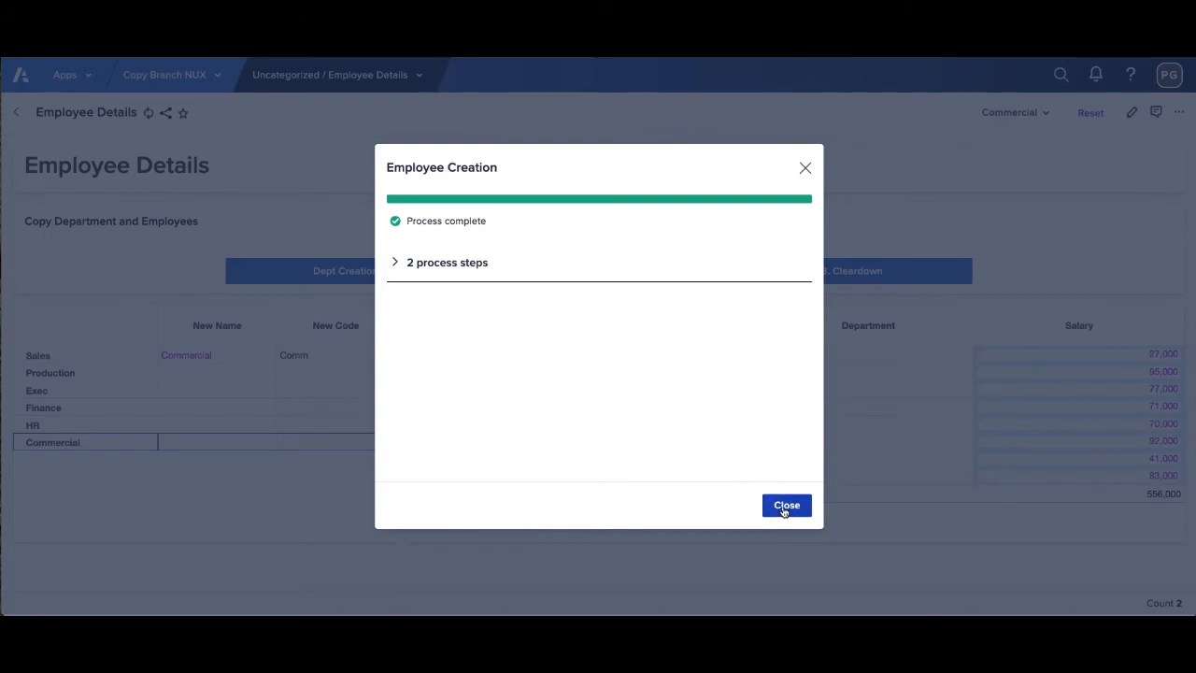
pyautogui.click(785, 505)
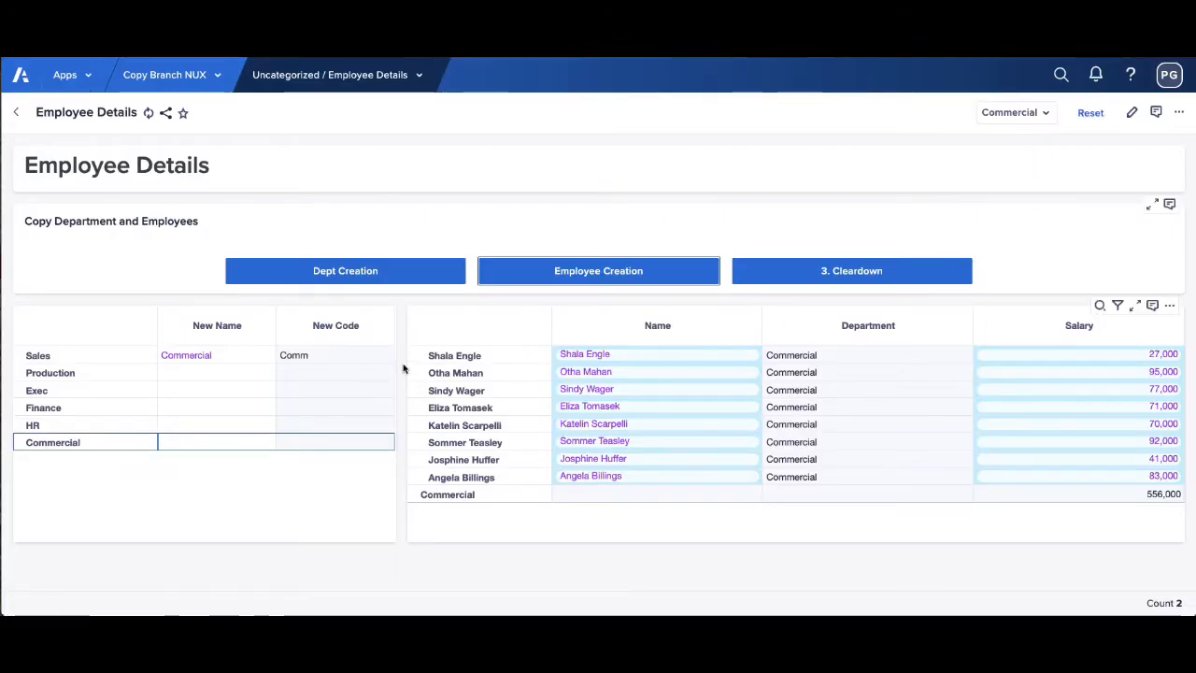
pyautogui.click(104, 357)
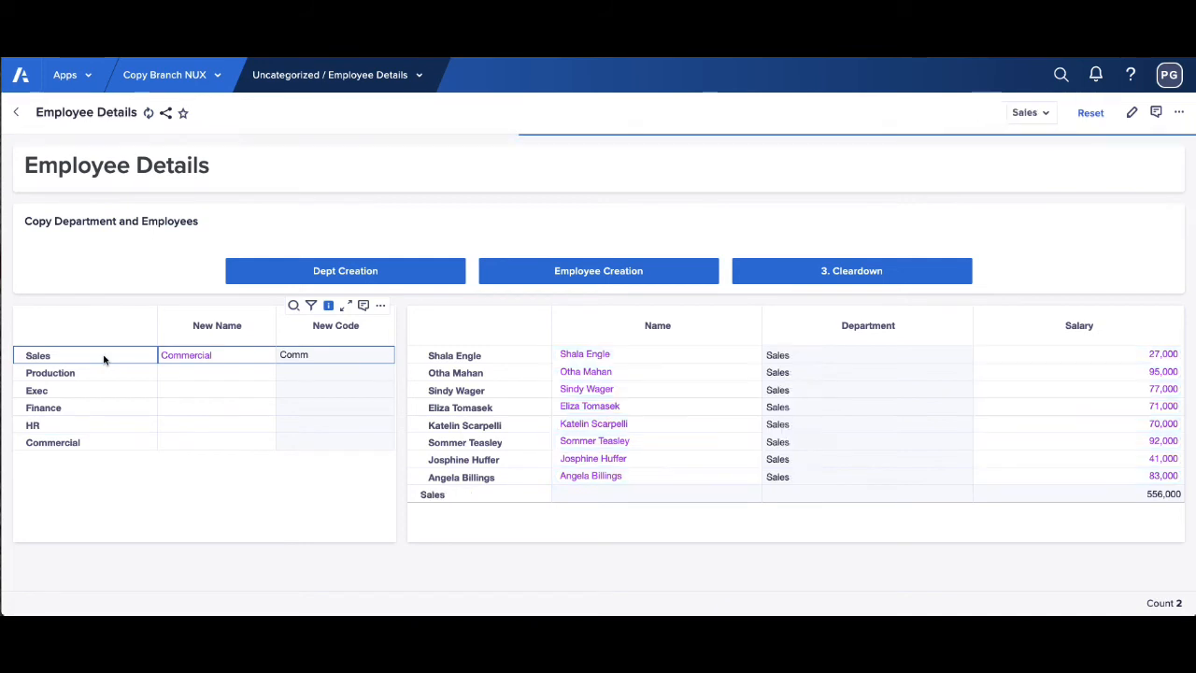
pyautogui.click(91, 444)
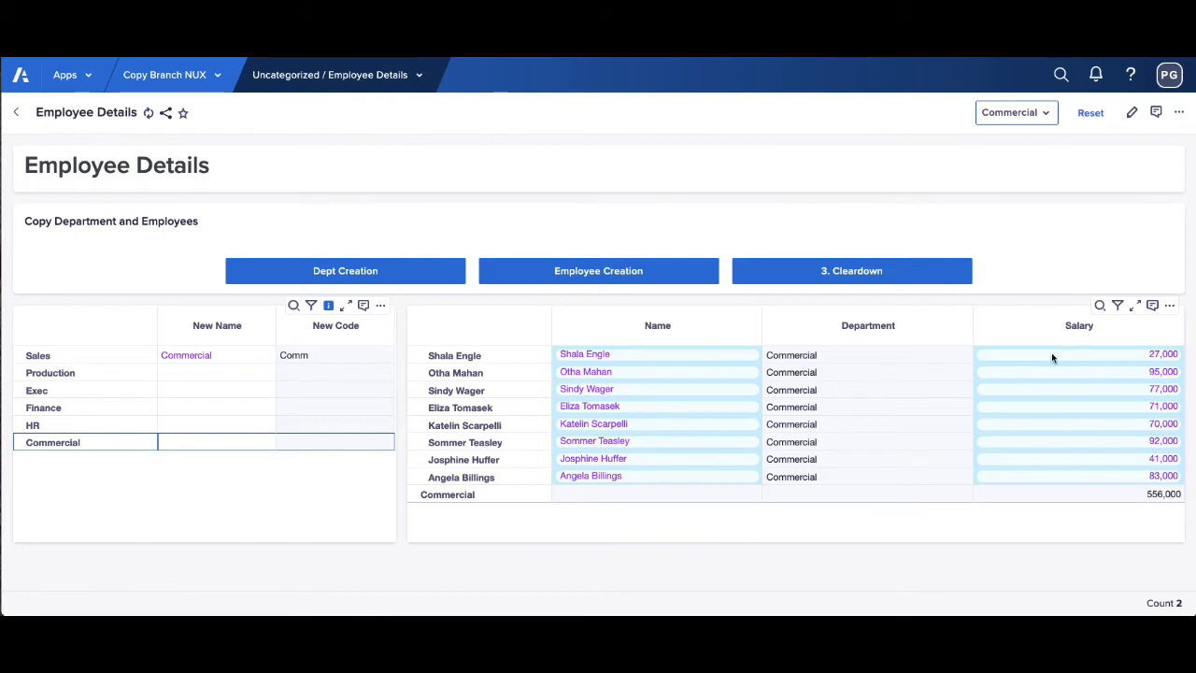
# Replace the name of the first employee in the Commercial department with a new full name.
pyautogui.click(631, 361)
pyautogui.click(631, 358)
pyautogui.moveTo(629, 356); pyautogui.dragTo(547, 347)
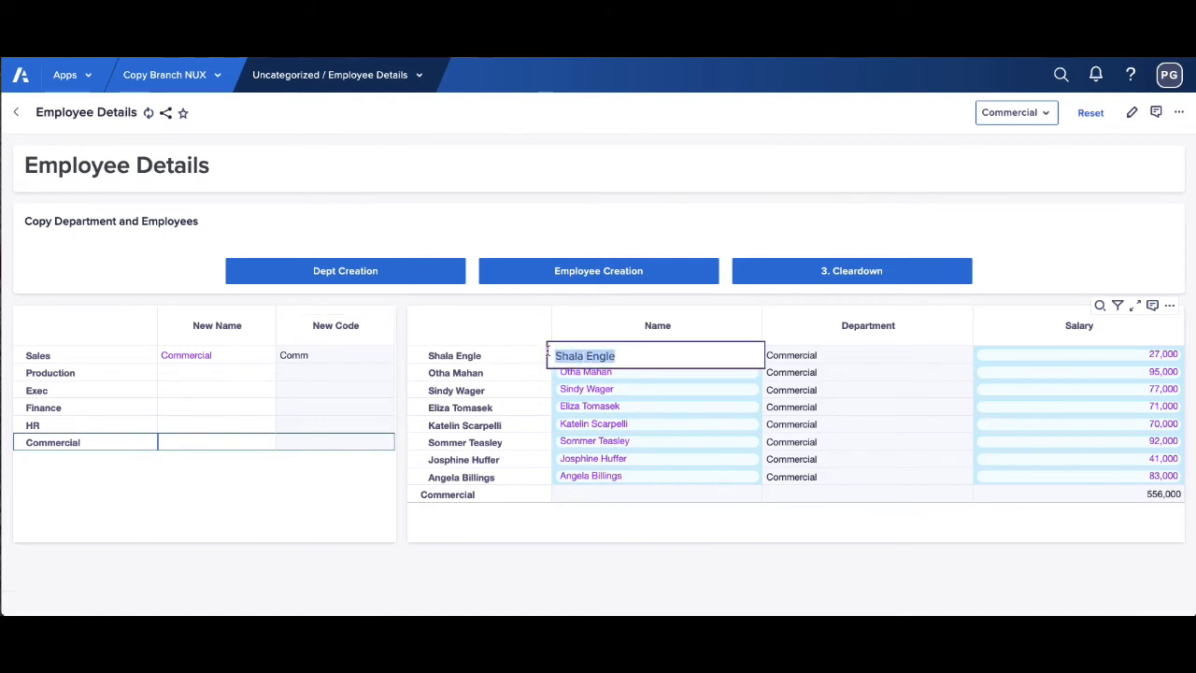
pyautogui.write('John Smit')
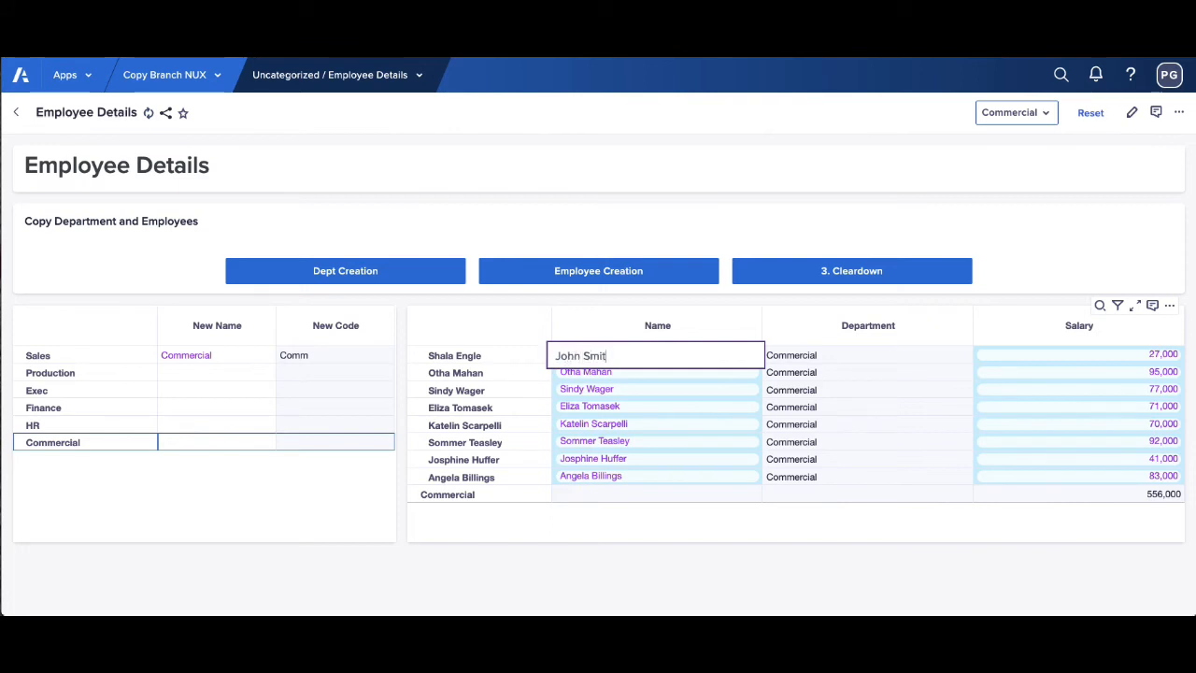
pyautogui.write('h')
pyautogui.press('Return')
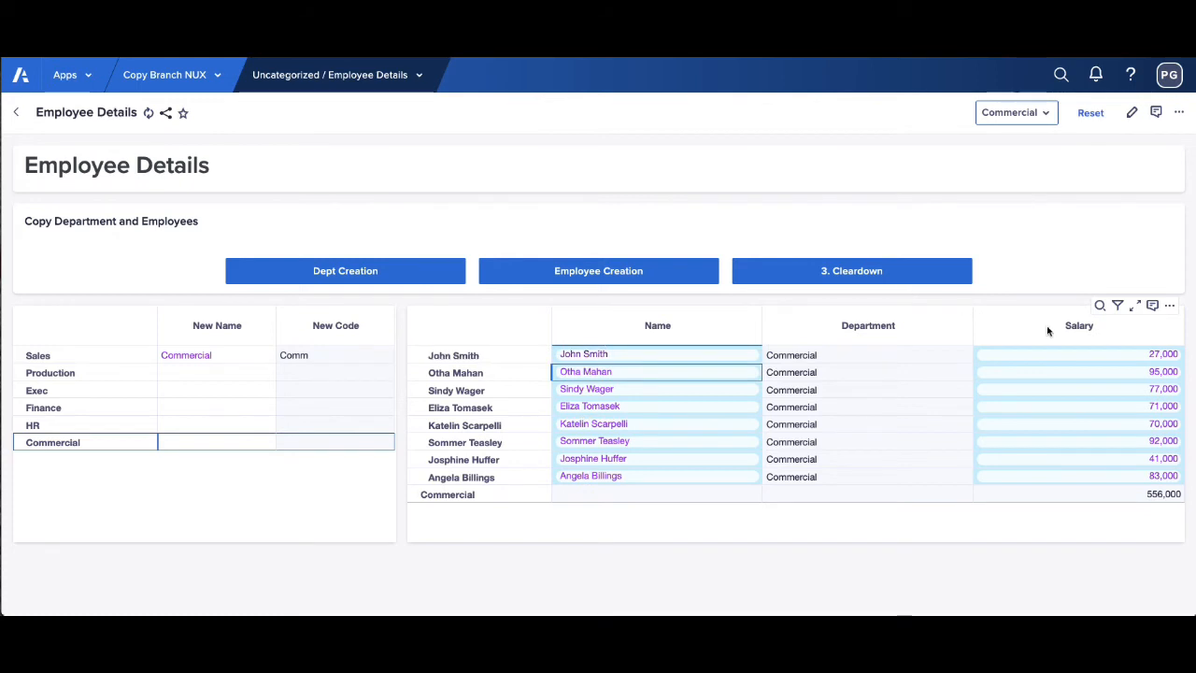
# Set the salary of the first employee in the Commercial department to 30,000.
pyautogui.doubleClick(1124, 354)
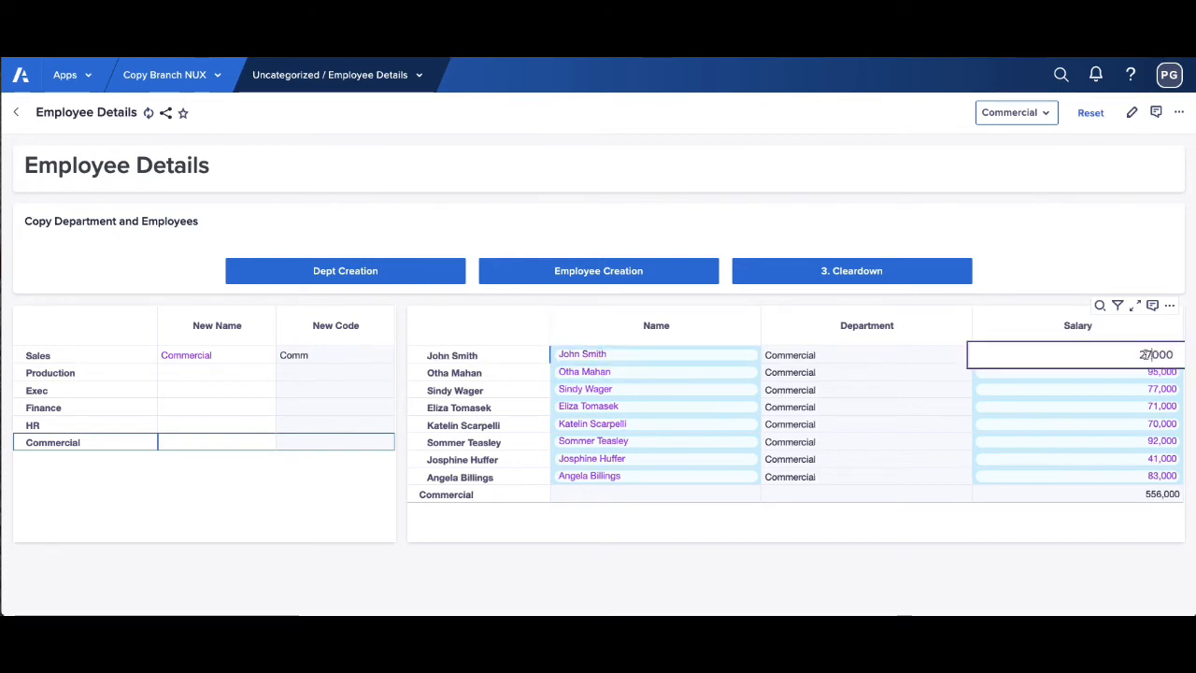
pyautogui.moveTo(1147, 354); pyautogui.dragTo(1137, 355)
pyautogui.write('30')
pyautogui.press('Return')
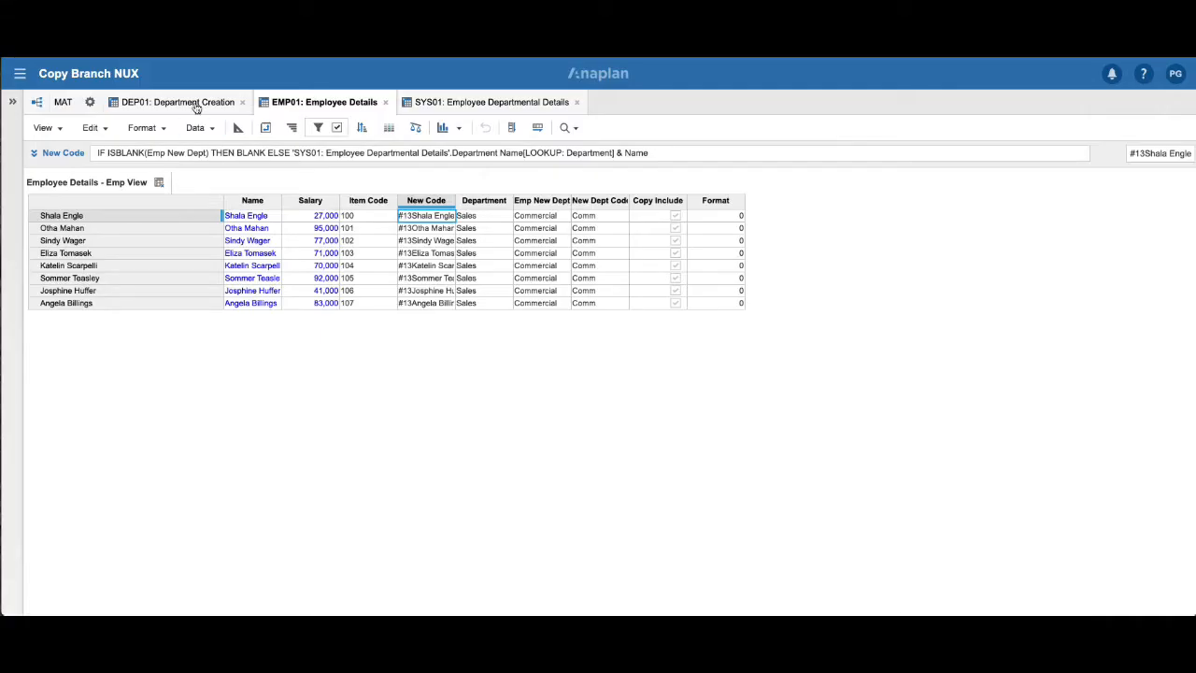
# Review DEP01: Department Creation, turn off the filter in EMP01: Employee Details to examine the Commercial employees' rows, and return to SYS01.
pyautogui.click(196, 105)
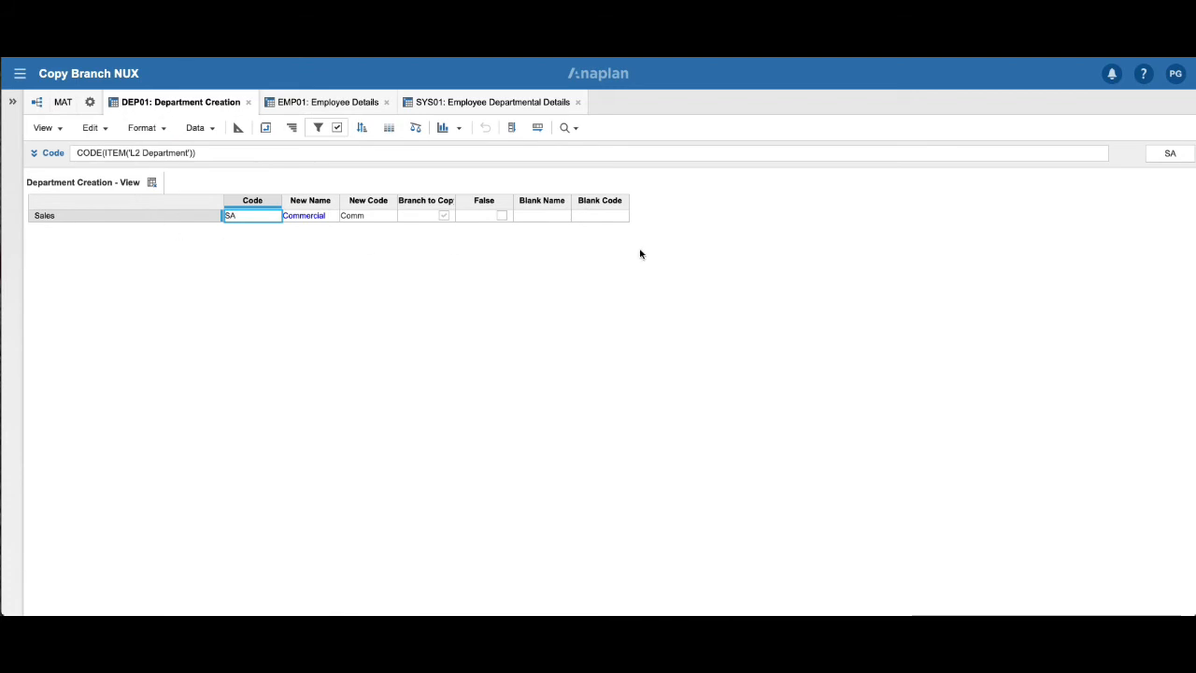
pyautogui.click(341, 105)
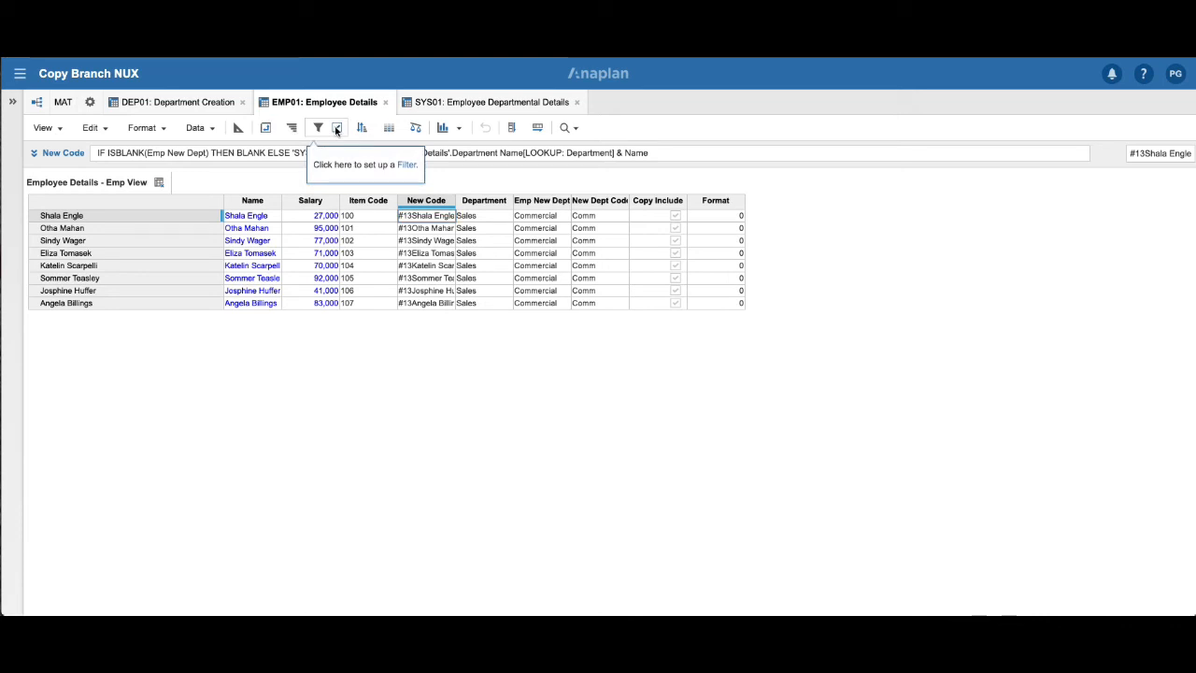
pyautogui.click(336, 130)
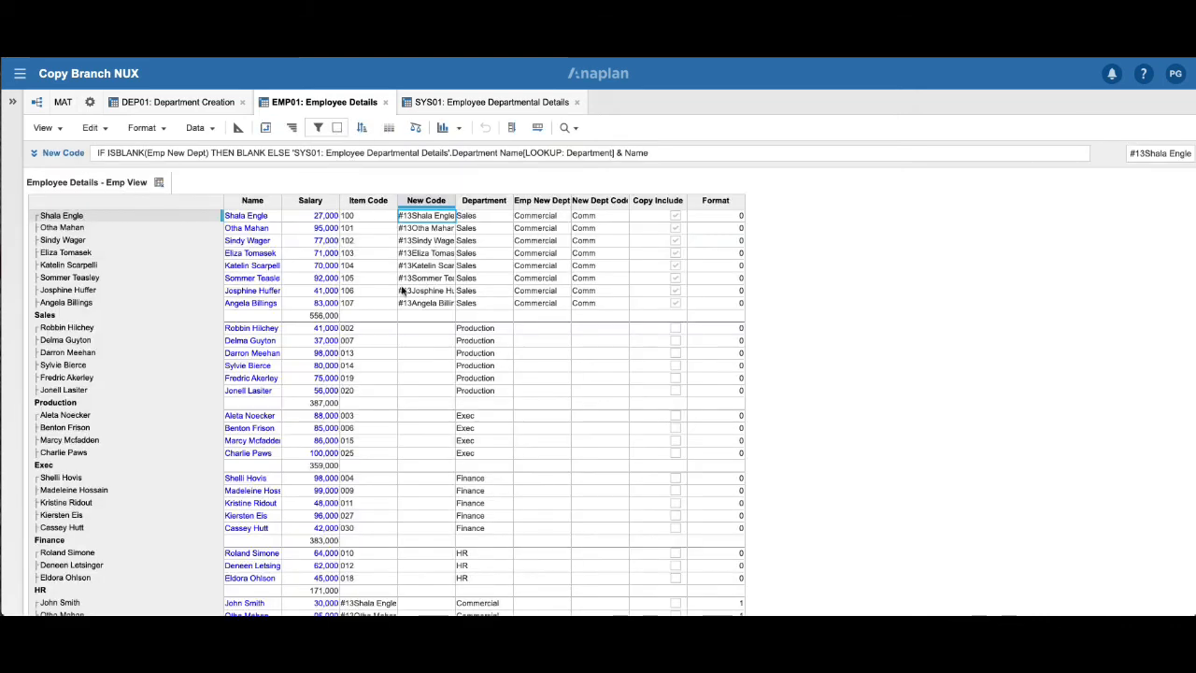
pyautogui.scroll(-3, 401, 289)
pyautogui.scroll(-1, 401, 290)
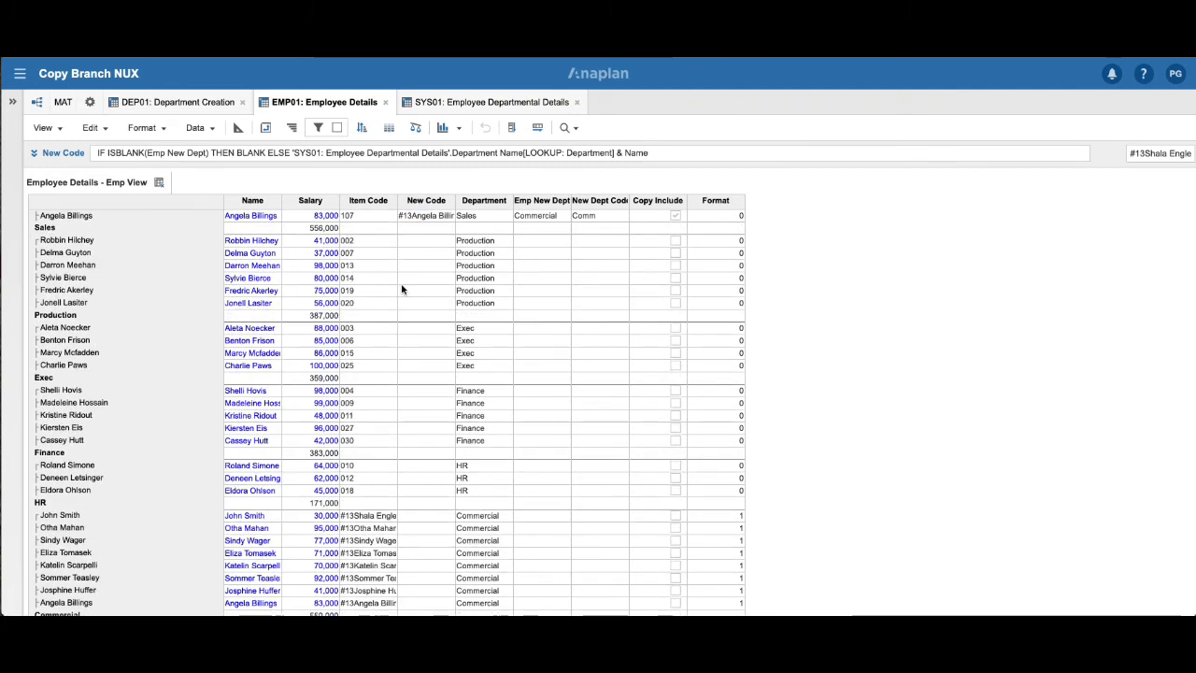
pyautogui.click(88, 607)
pyautogui.click(87, 614)
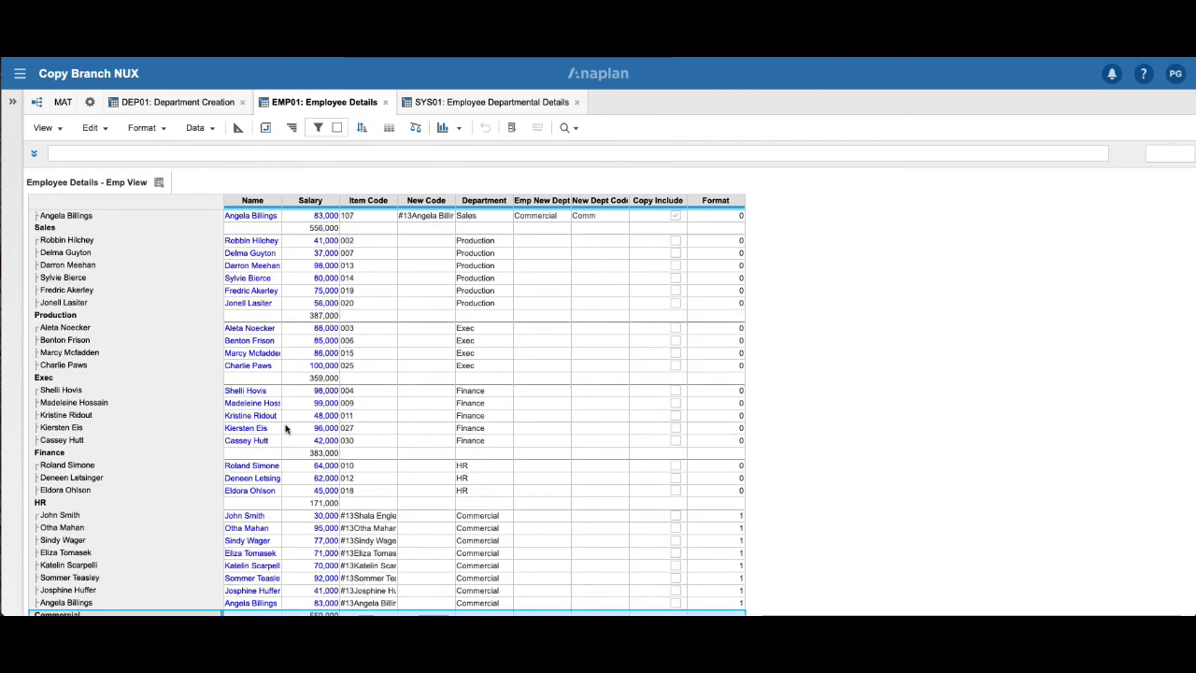
pyautogui.click(488, 106)
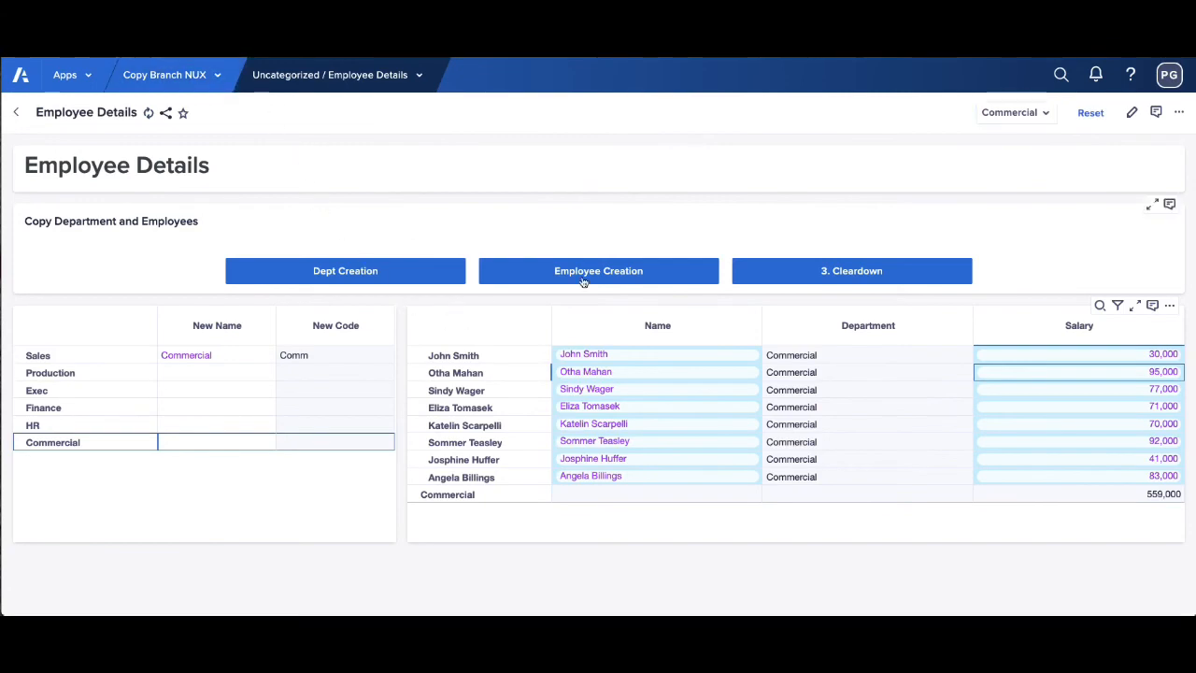
# Run the 3. Cleardown process on the Employee Details page and dismiss its dialog.
pyautogui.click(865, 276)
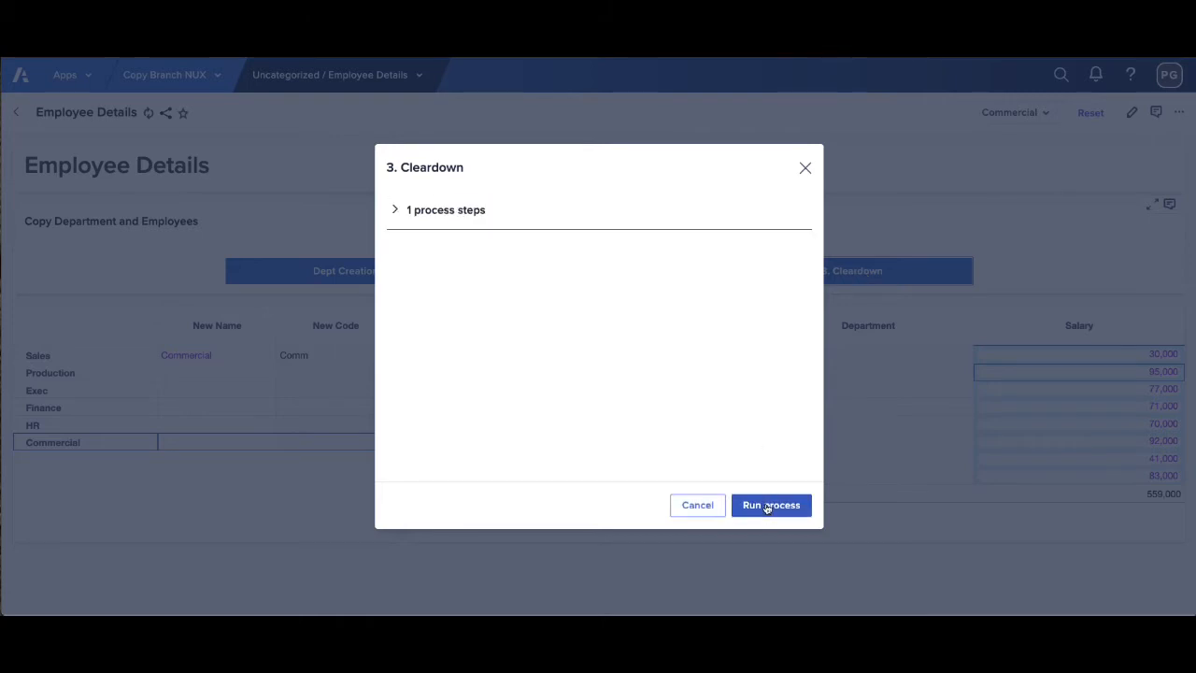
pyautogui.click(767, 504)
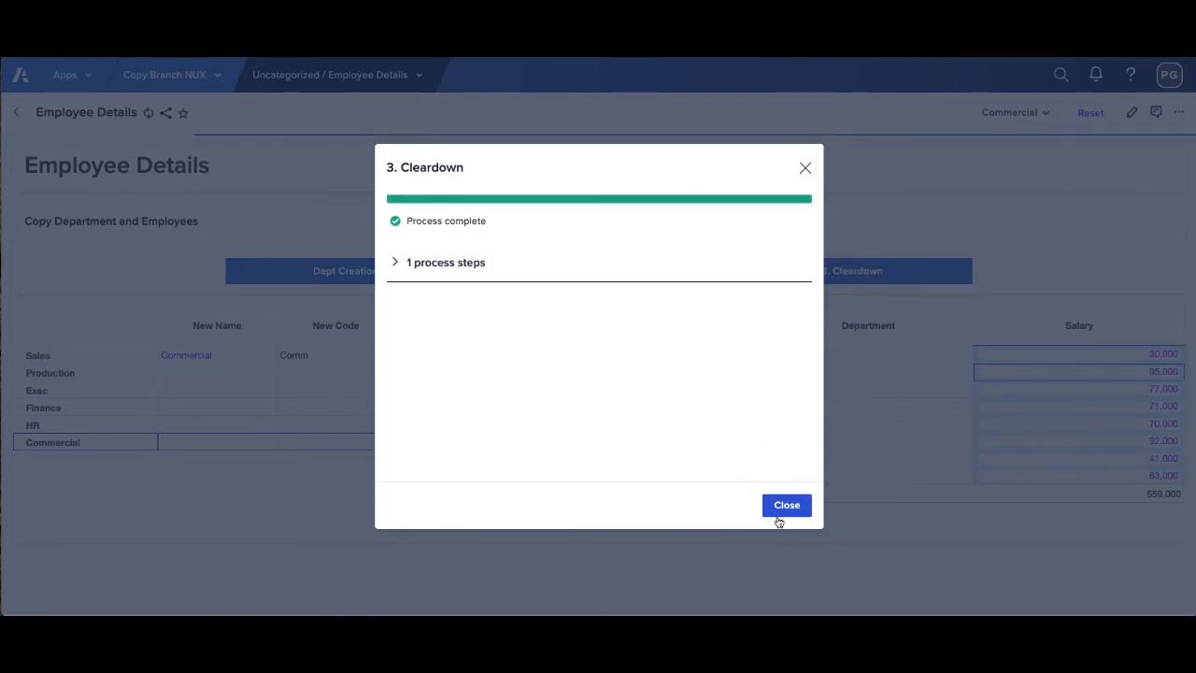
pyautogui.click(783, 509)
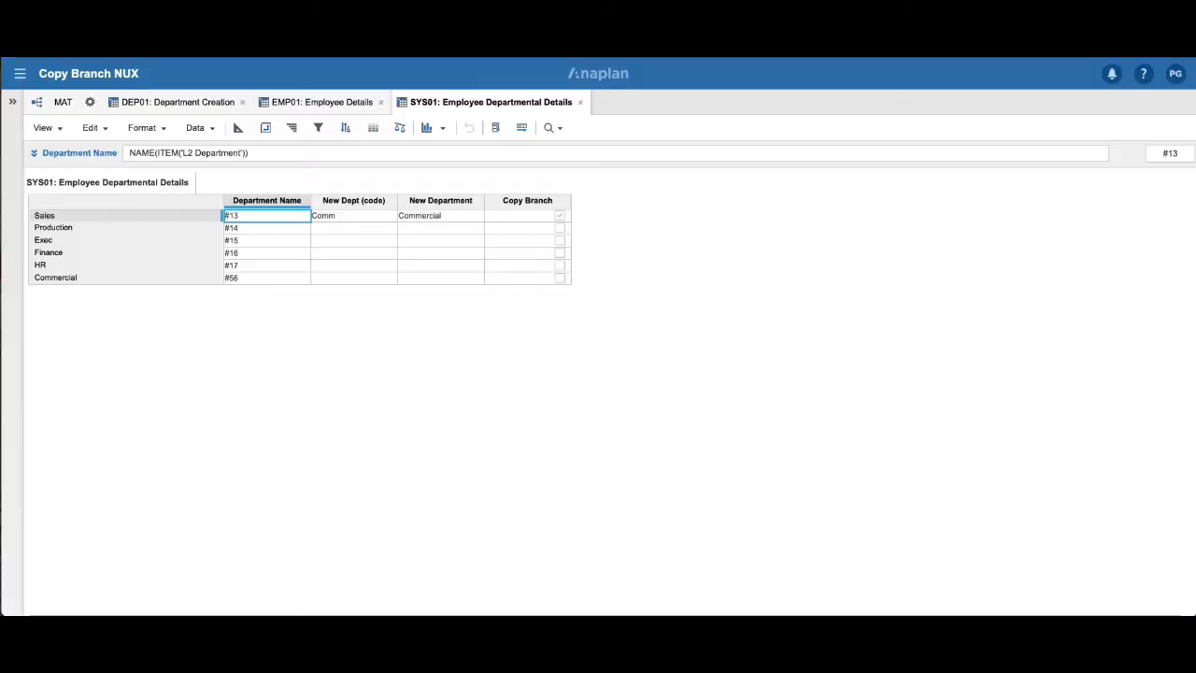
# Refresh SYS01: Employee Departmental Details and check the new name, new code and copy flags there and in DEP01: Department Creation.
pyautogui.click(94, 128)
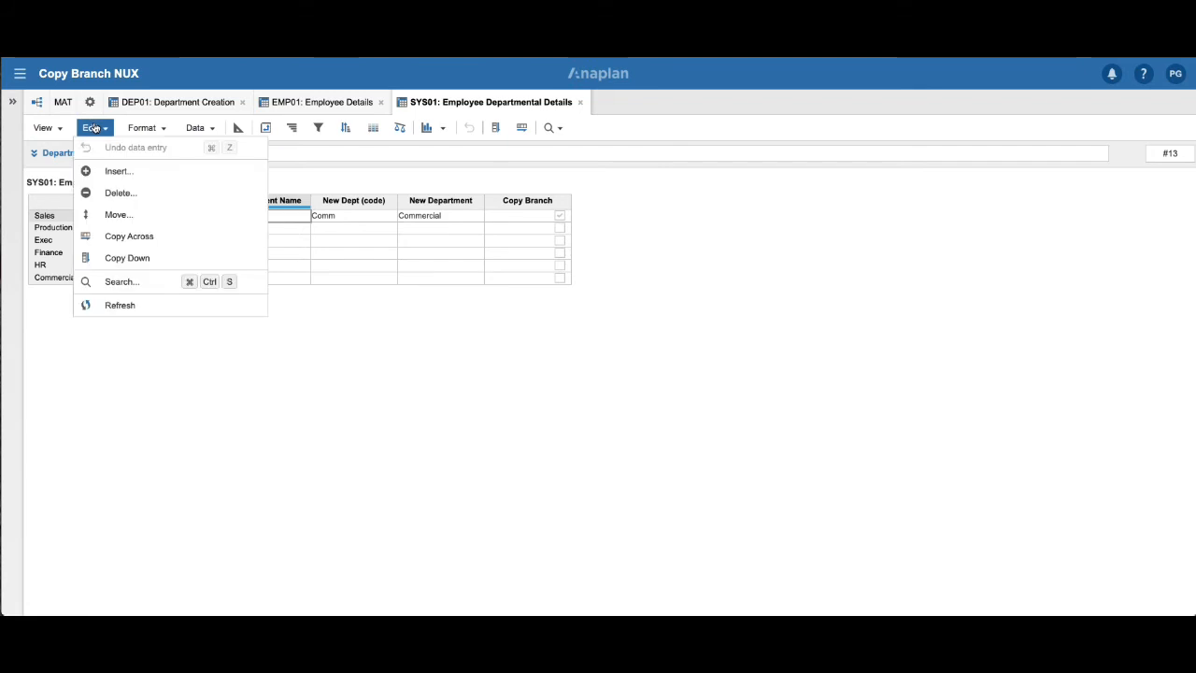
pyautogui.click(120, 304)
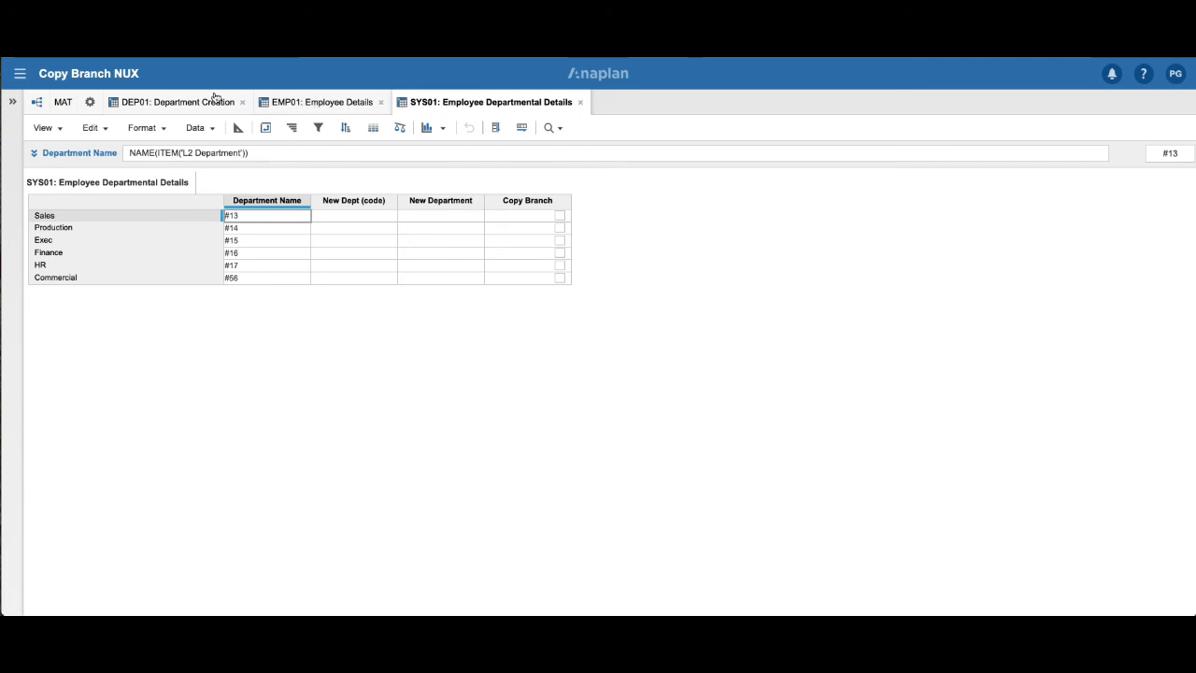
pyautogui.click(172, 102)
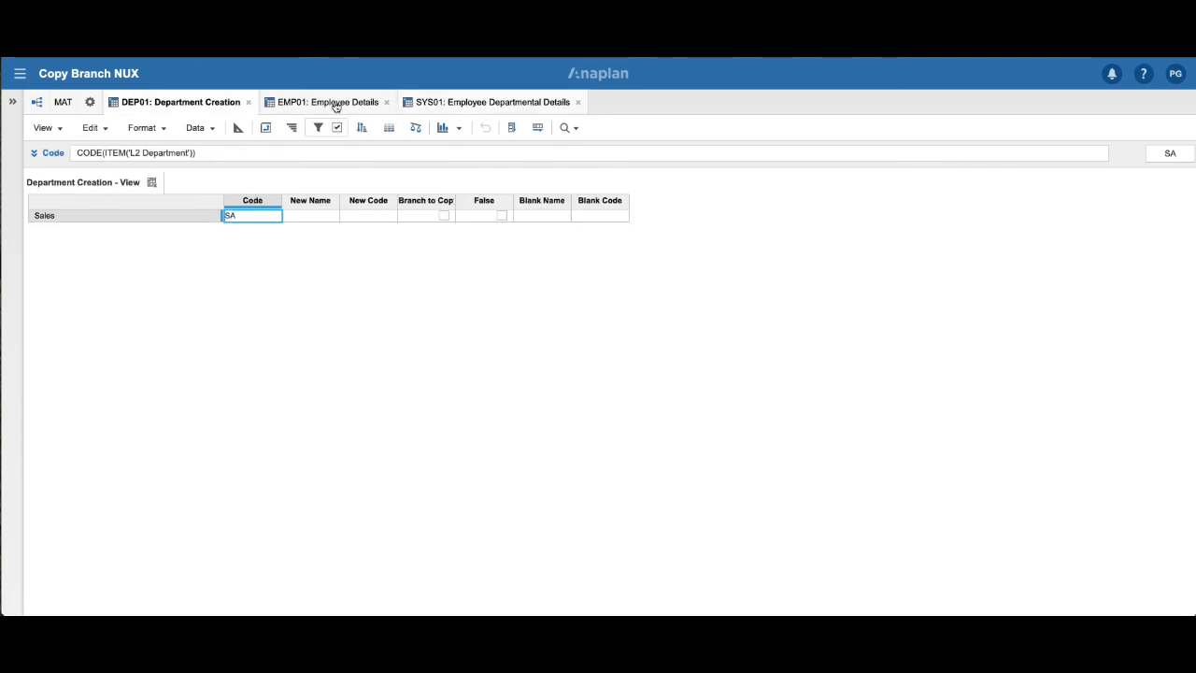
pyautogui.click(471, 105)
# Reopen the saved Employee Details - Emp View in the EMP01: Employee Details module to check the filtered copy list.
pyautogui.click(331, 106)
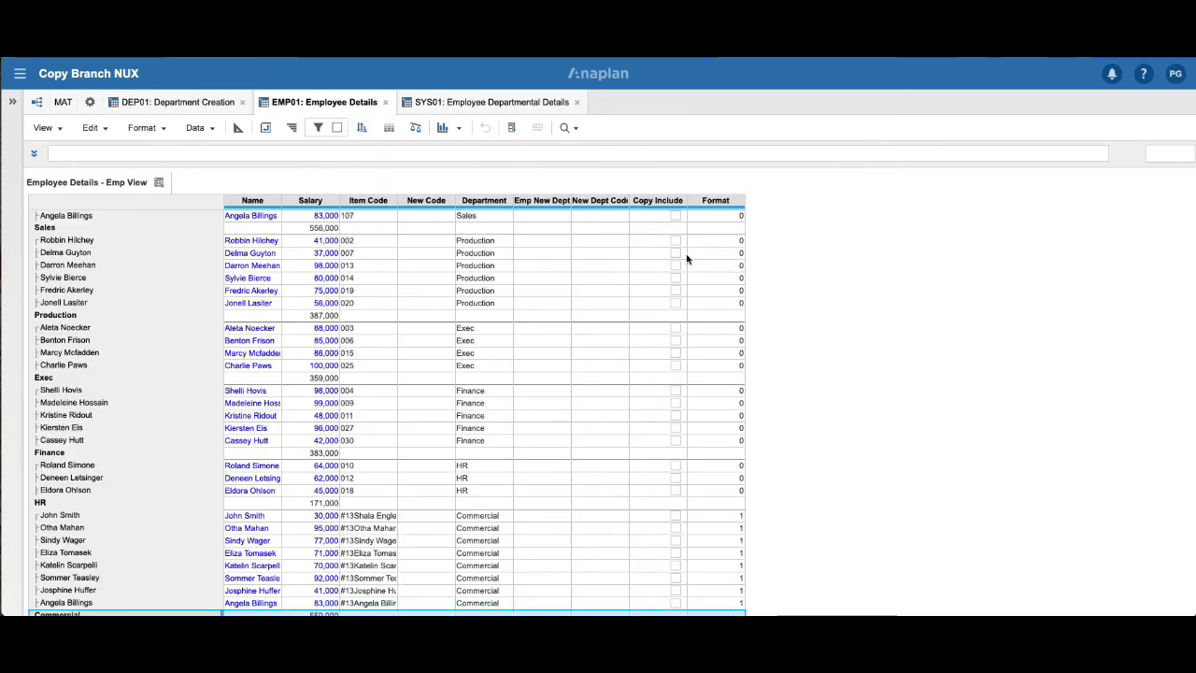
pyautogui.click(43, 127)
pyautogui.moveTo(120, 224)
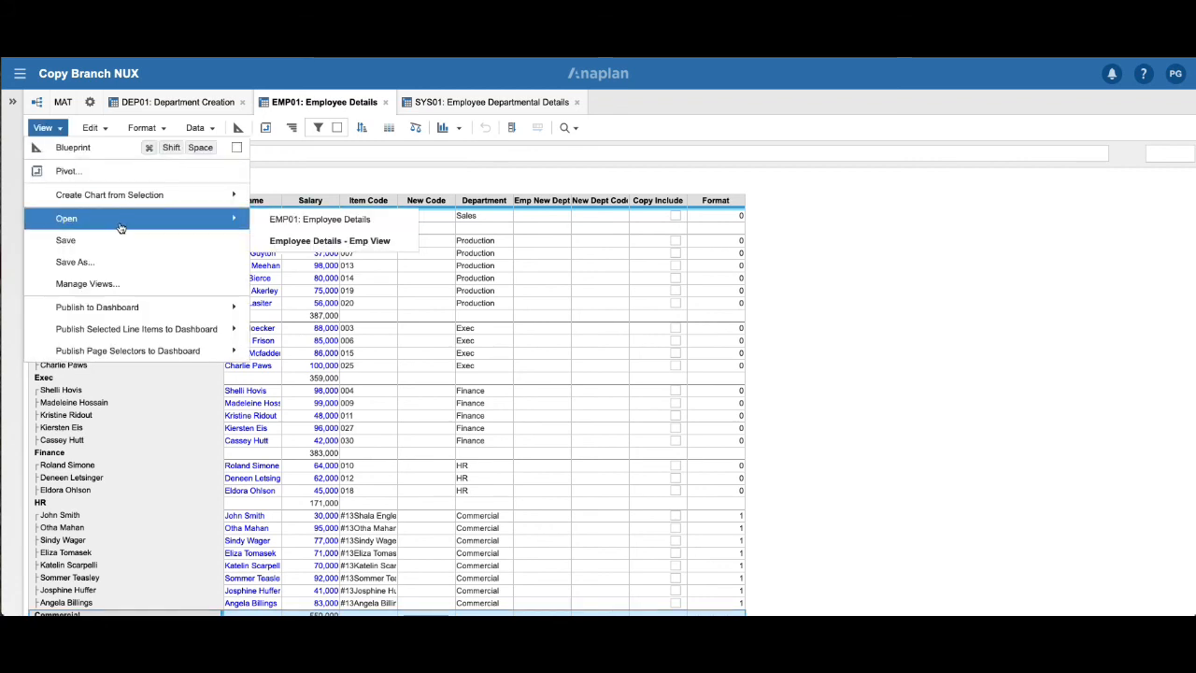
pyautogui.click(309, 241)
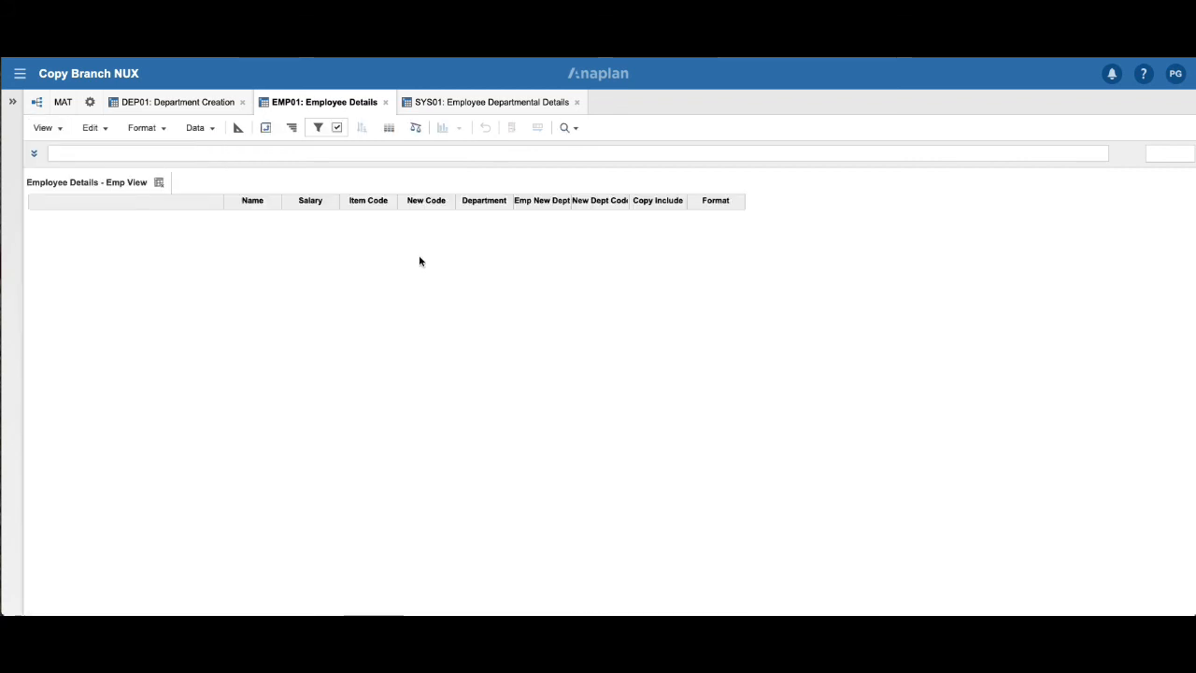